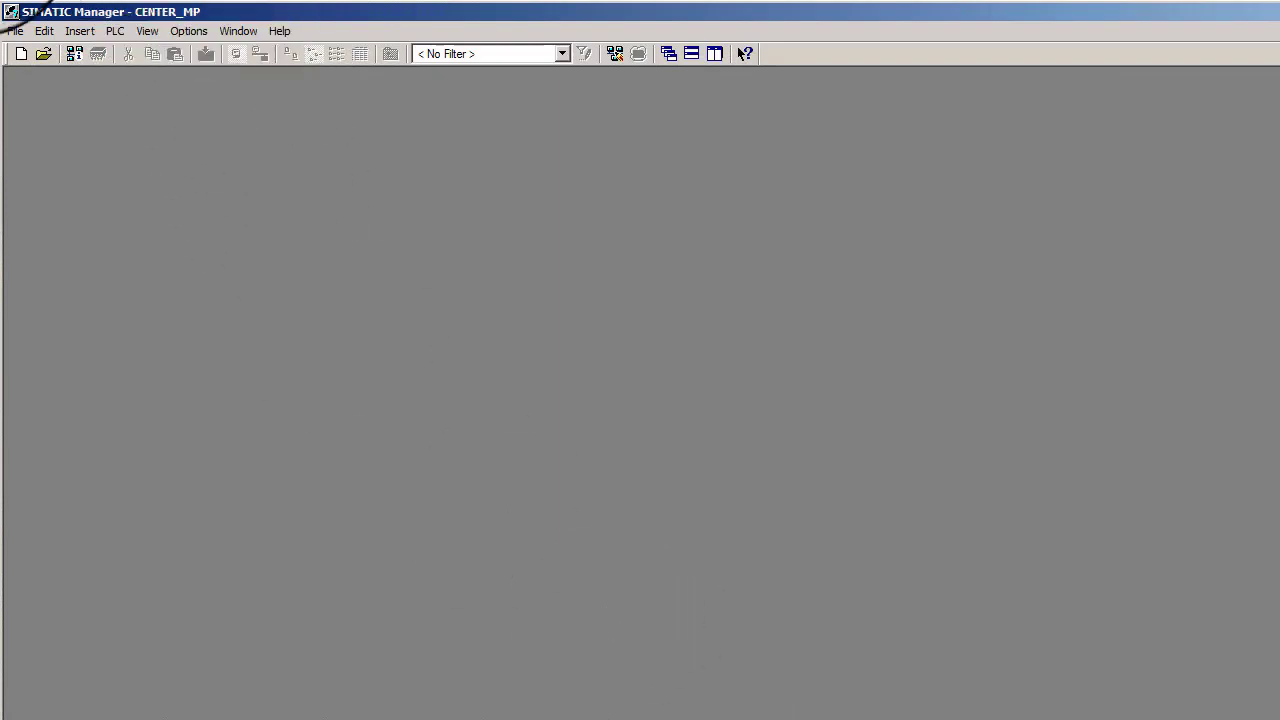
- Bring up the Open Project dialog and scroll through the user projects list
left_click(23, 34)
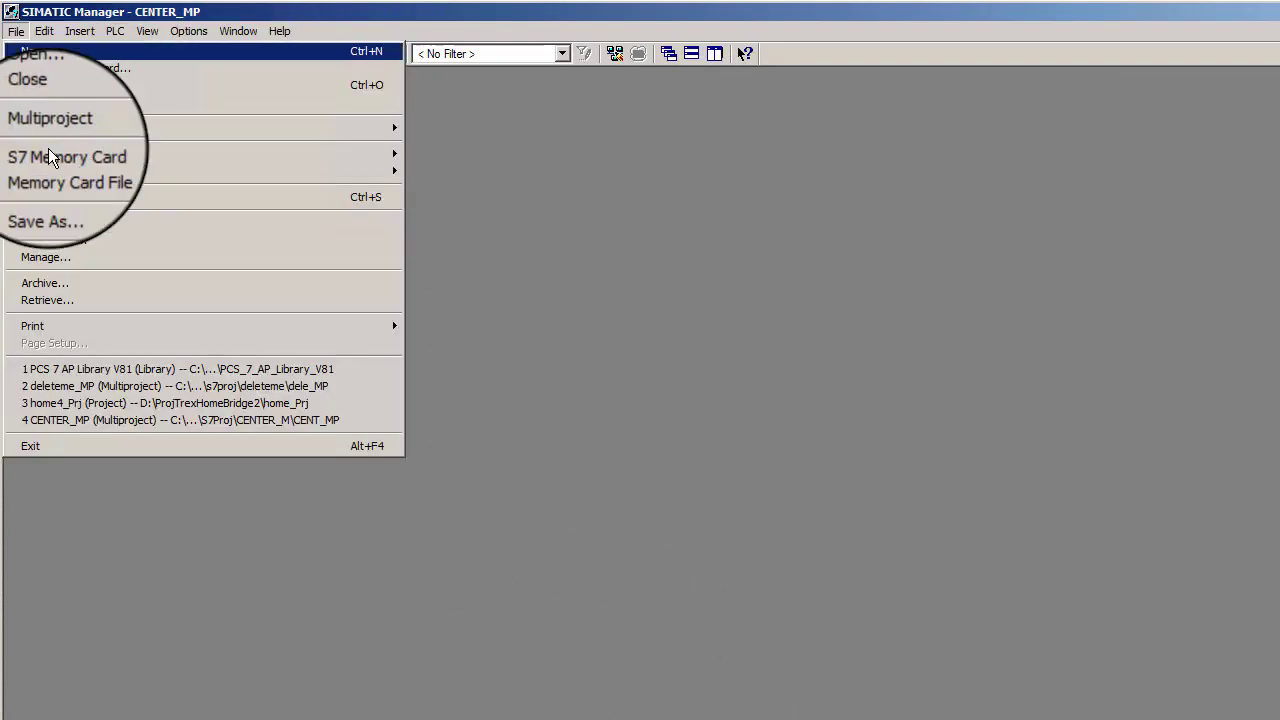
left_click(55, 85)
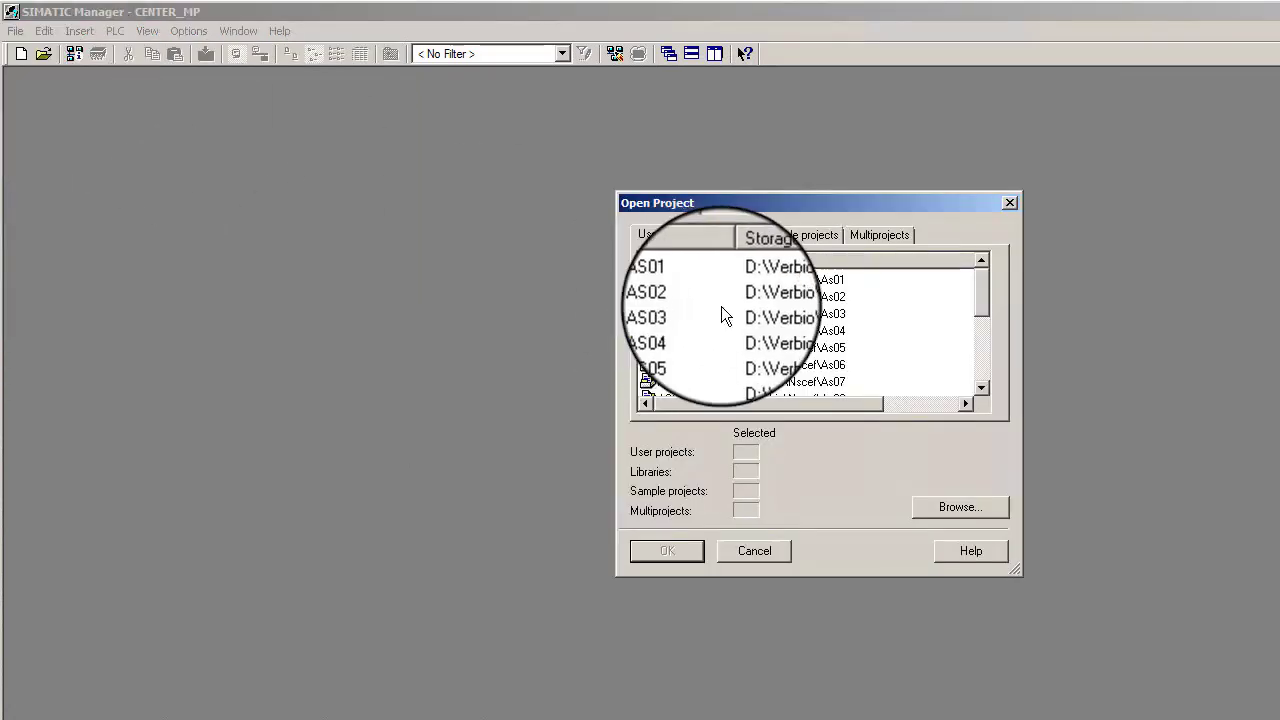
left_click(980, 361)
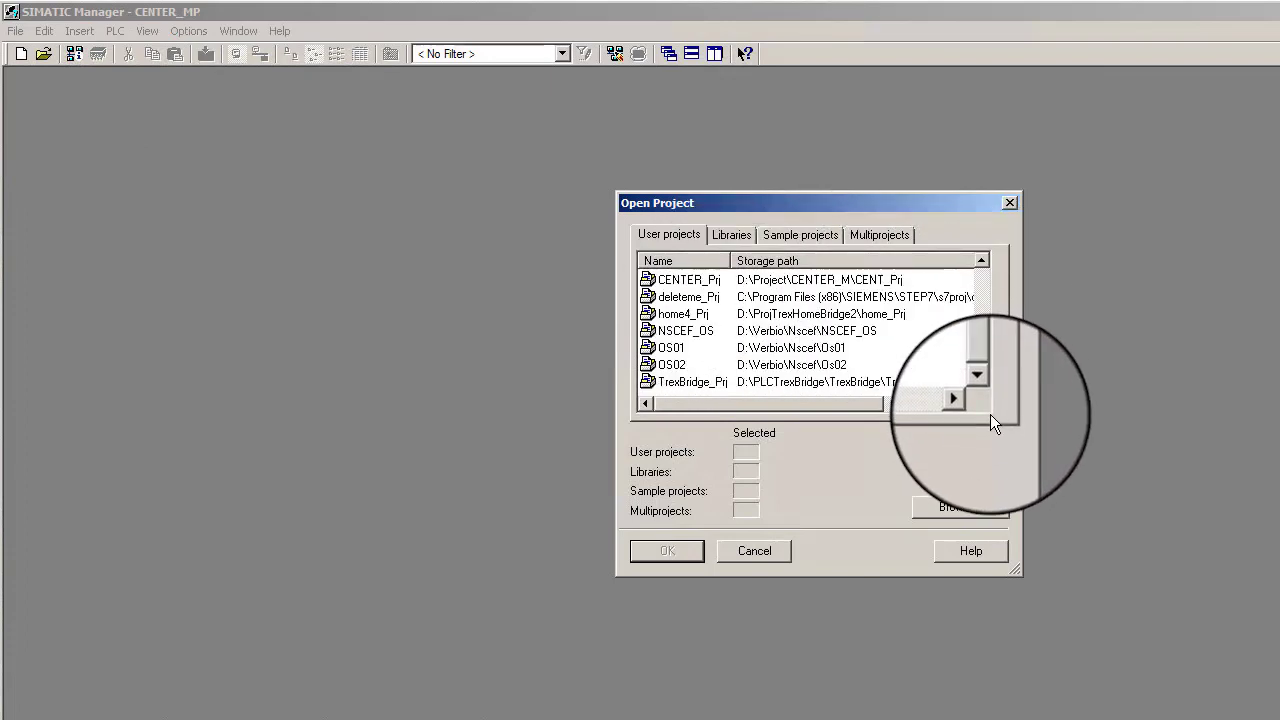
left_click(989, 293)
left_click(990, 276)
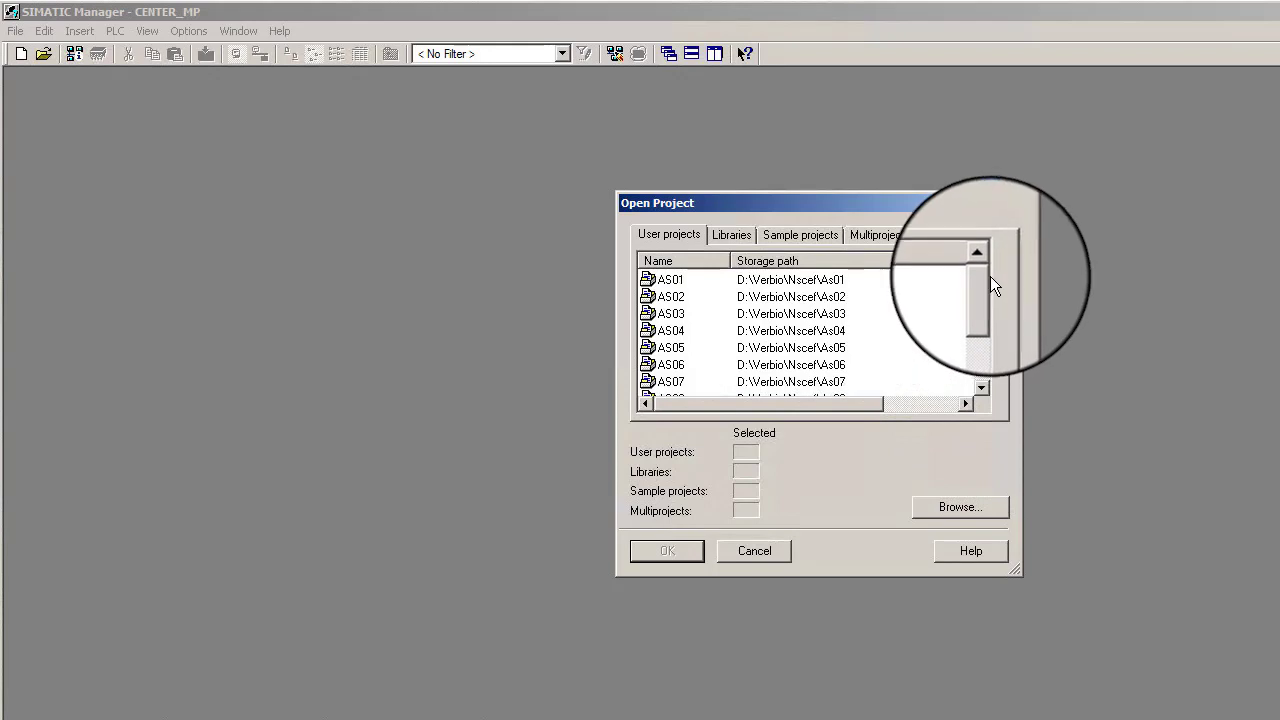
- Browse the Libraries tab, selecting CENTER_Lib, then the Sample Projects tab
left_click(746, 231)
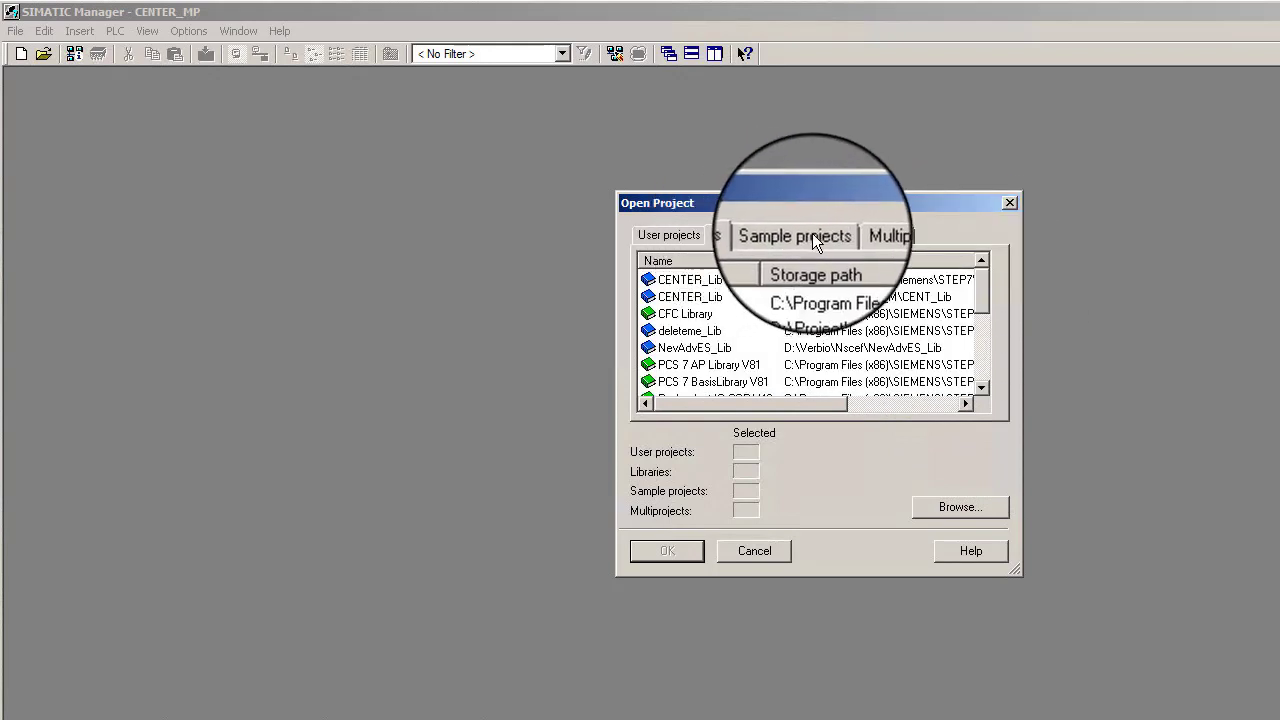
left_click(870, 280)
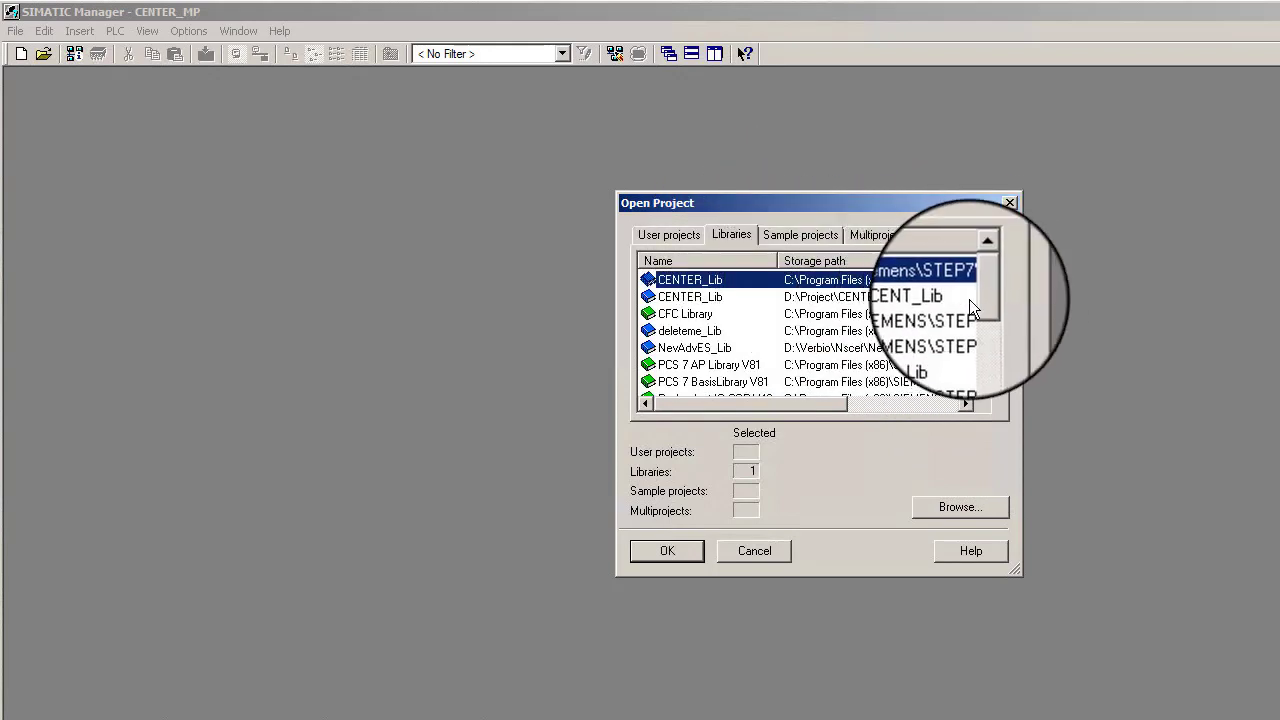
left_click_drag(980, 287, 971, 238)
left_click(790, 236)
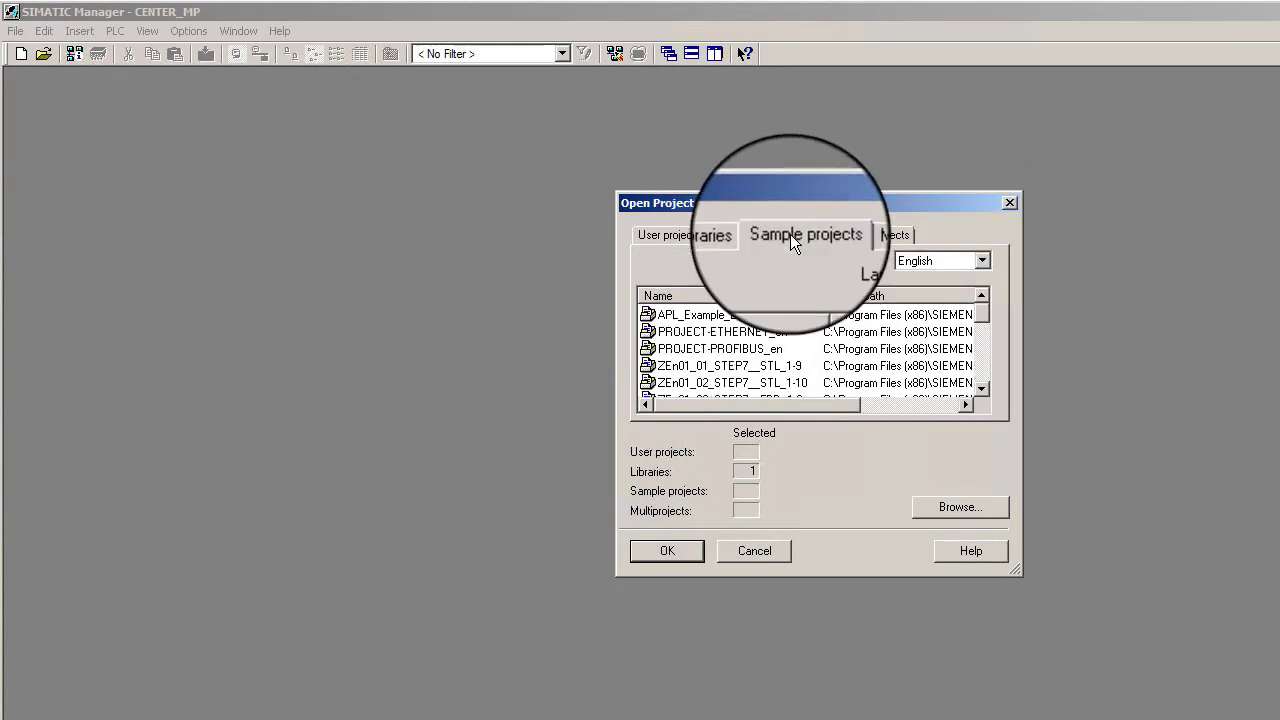
left_click_drag(980, 329, 989, 285)
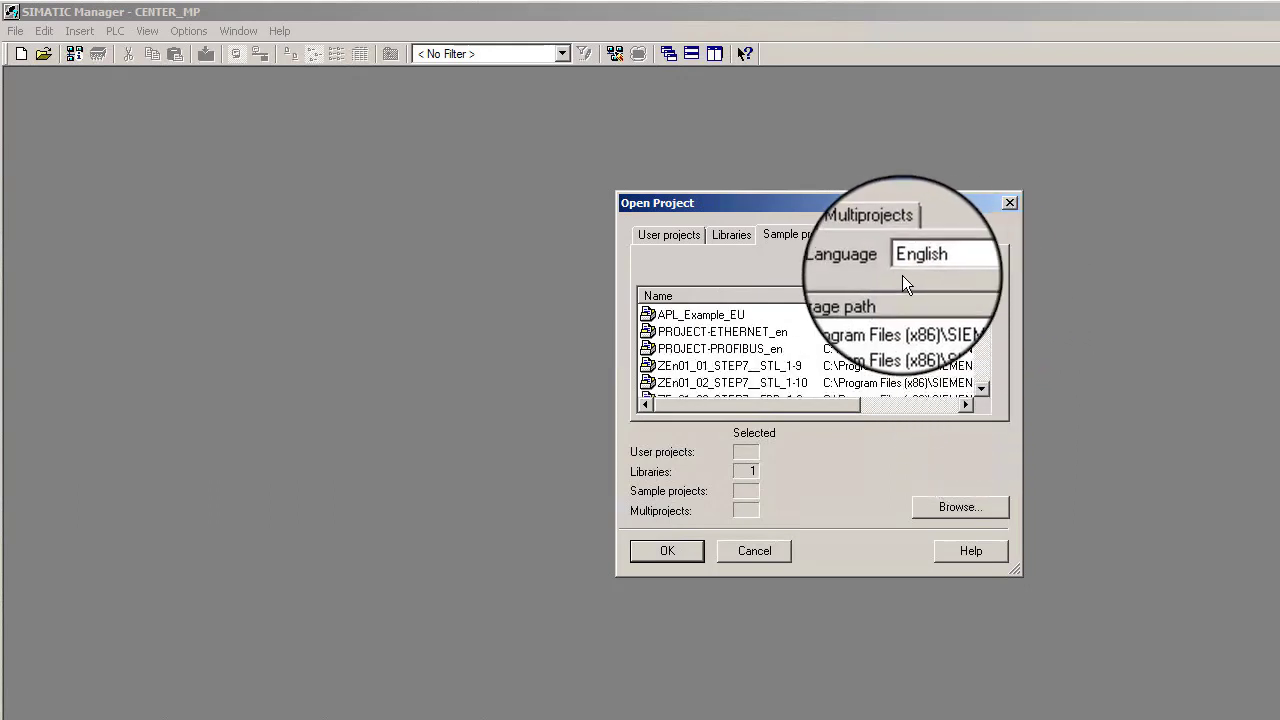
- Open the deleteme_MP multiproject from the Multiprojects tab
left_click(870, 234)
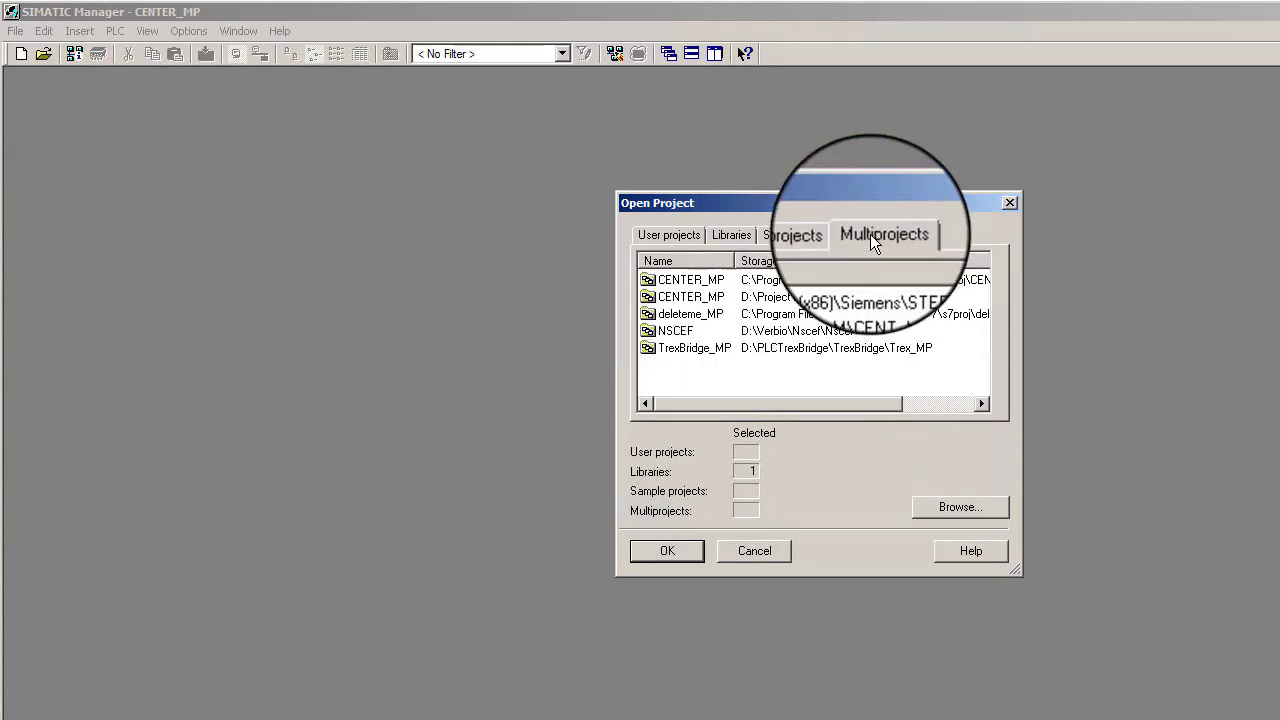
left_click(804, 311)
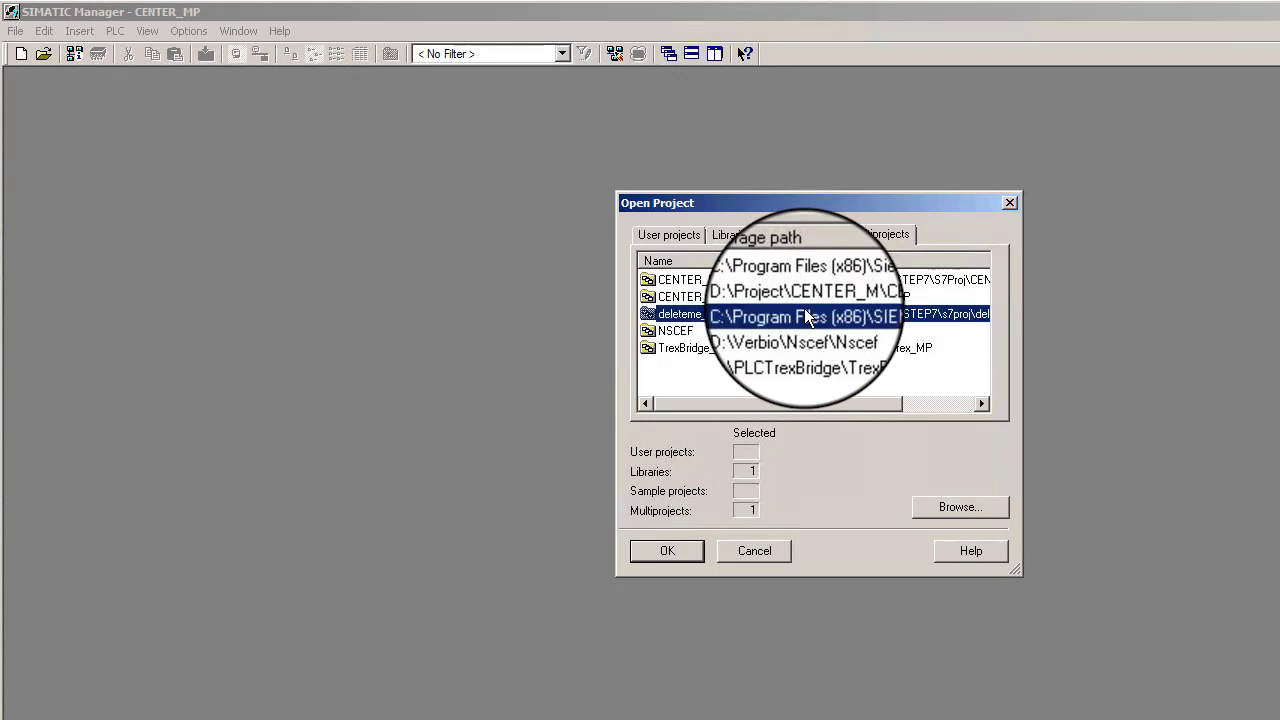
left_click_drag(766, 408, 667, 400)
left_click(654, 552)
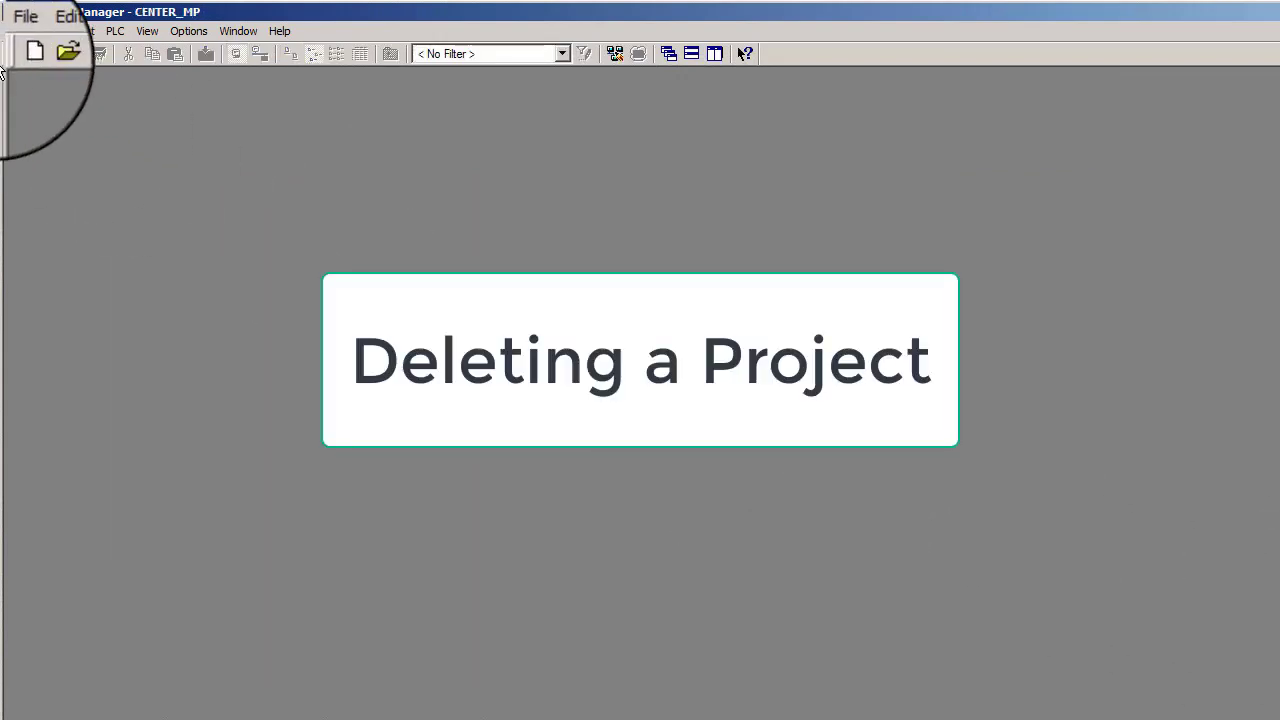
- Delete deleteme_MP via File > Delete, confirming removal of its folder from disk
left_click(15, 35)
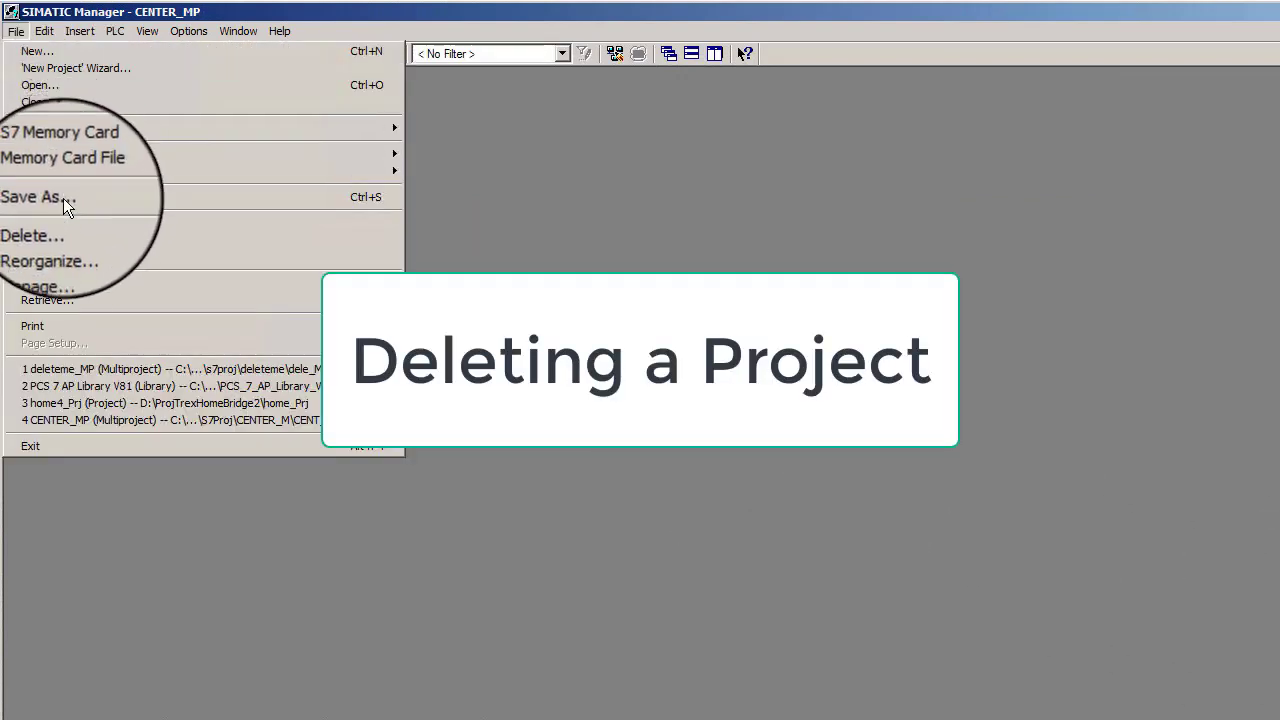
left_click(68, 226)
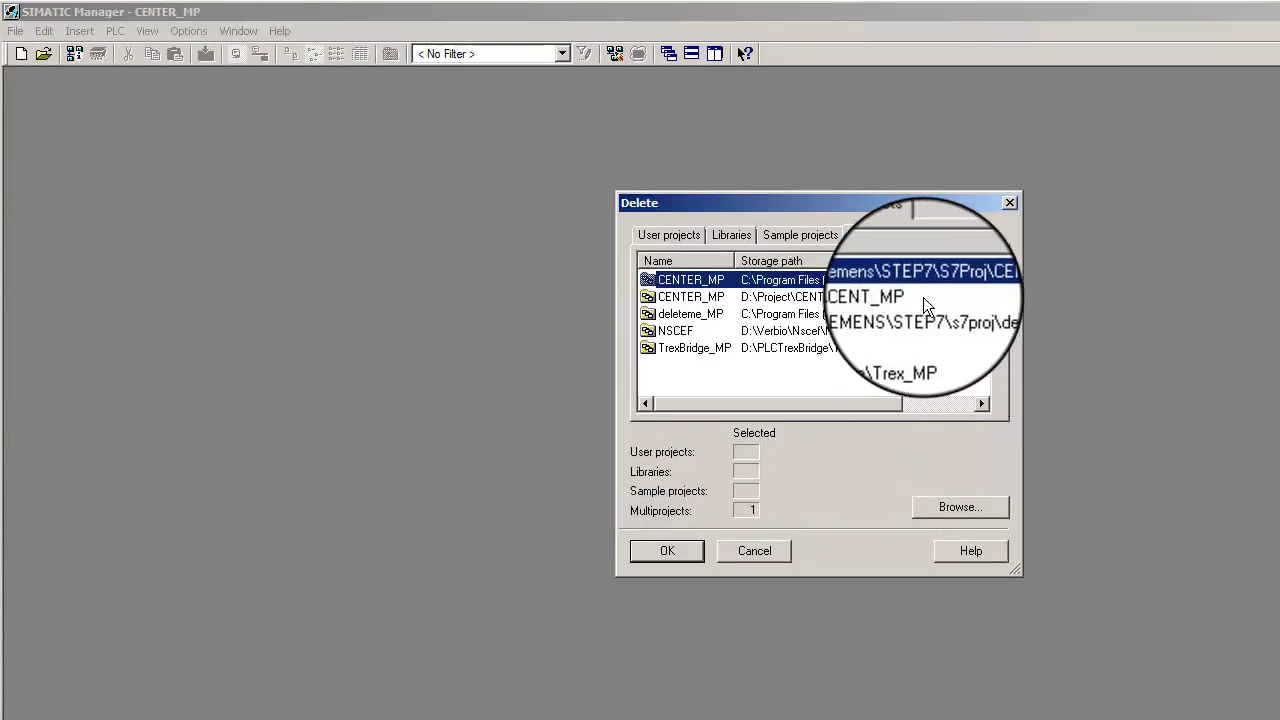
left_click(655, 312)
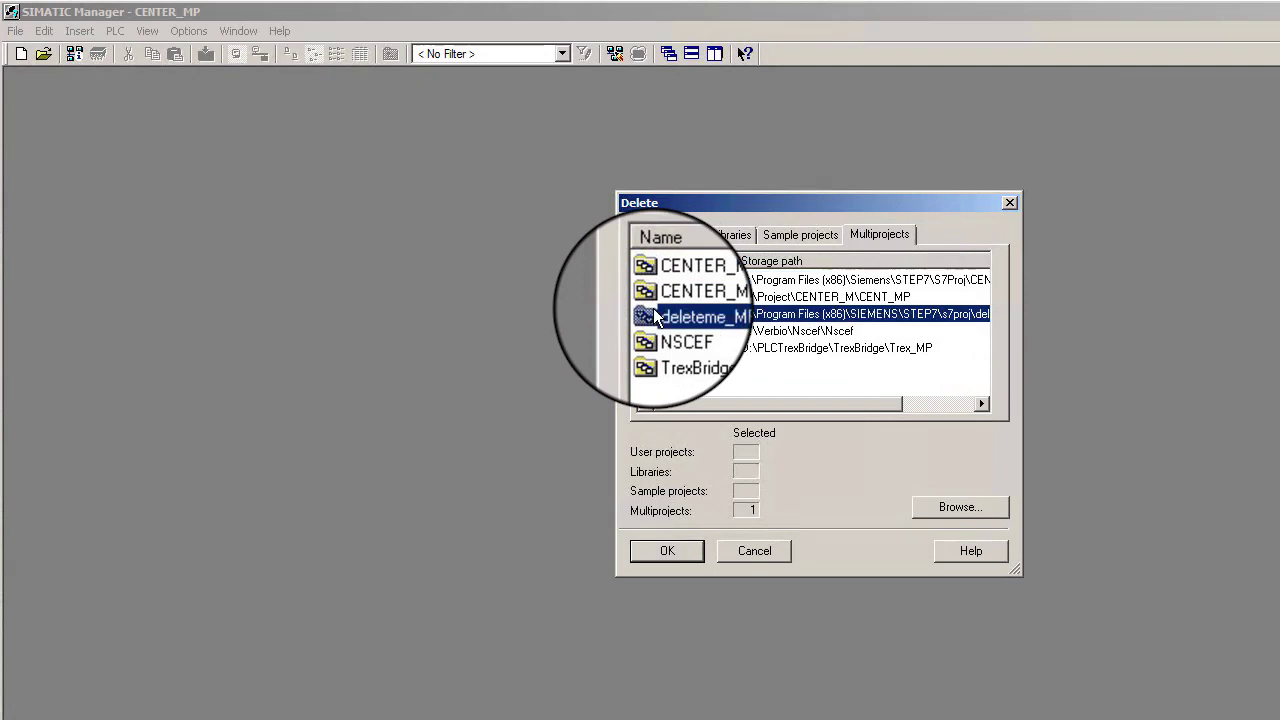
left_click(665, 550)
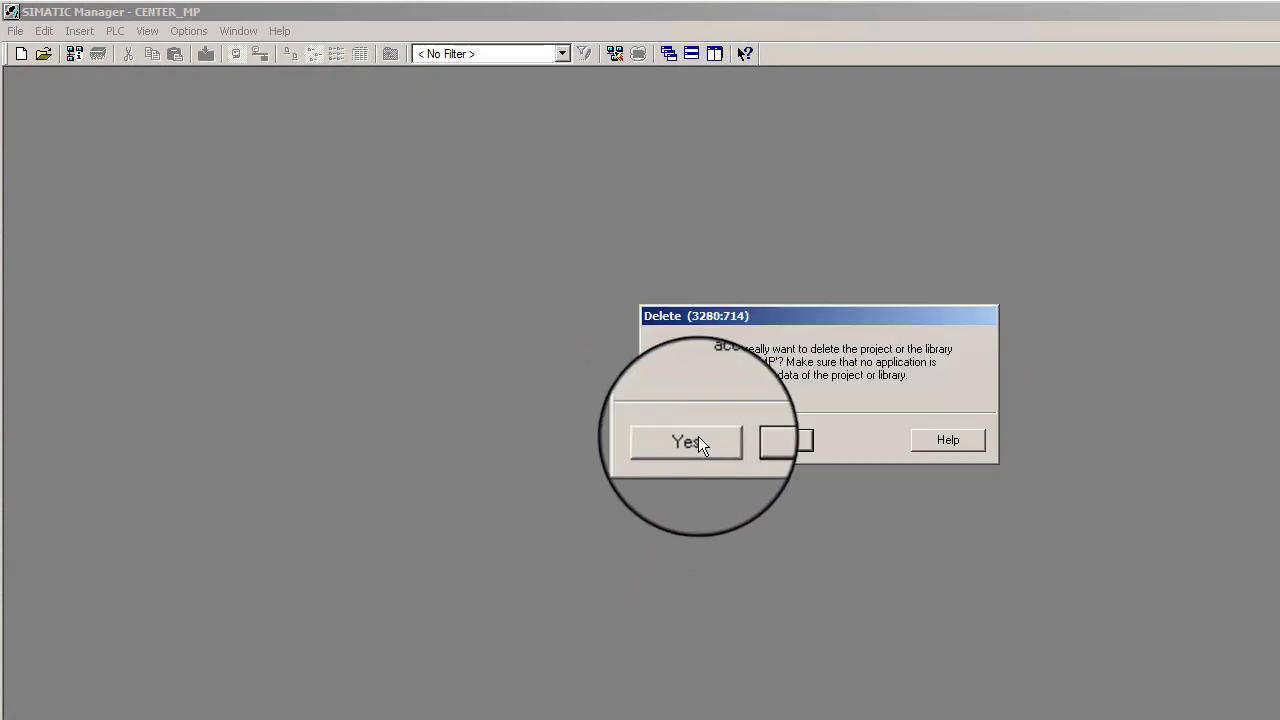
left_click(700, 443)
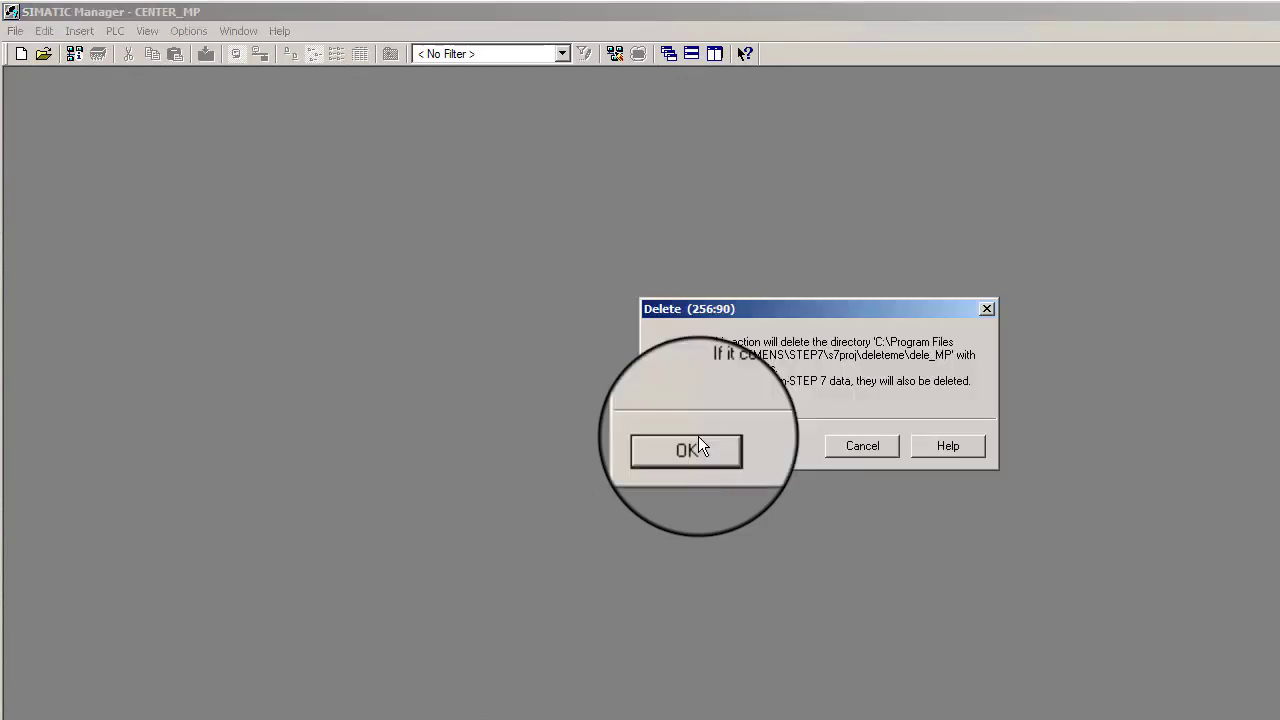
left_click(697, 441)
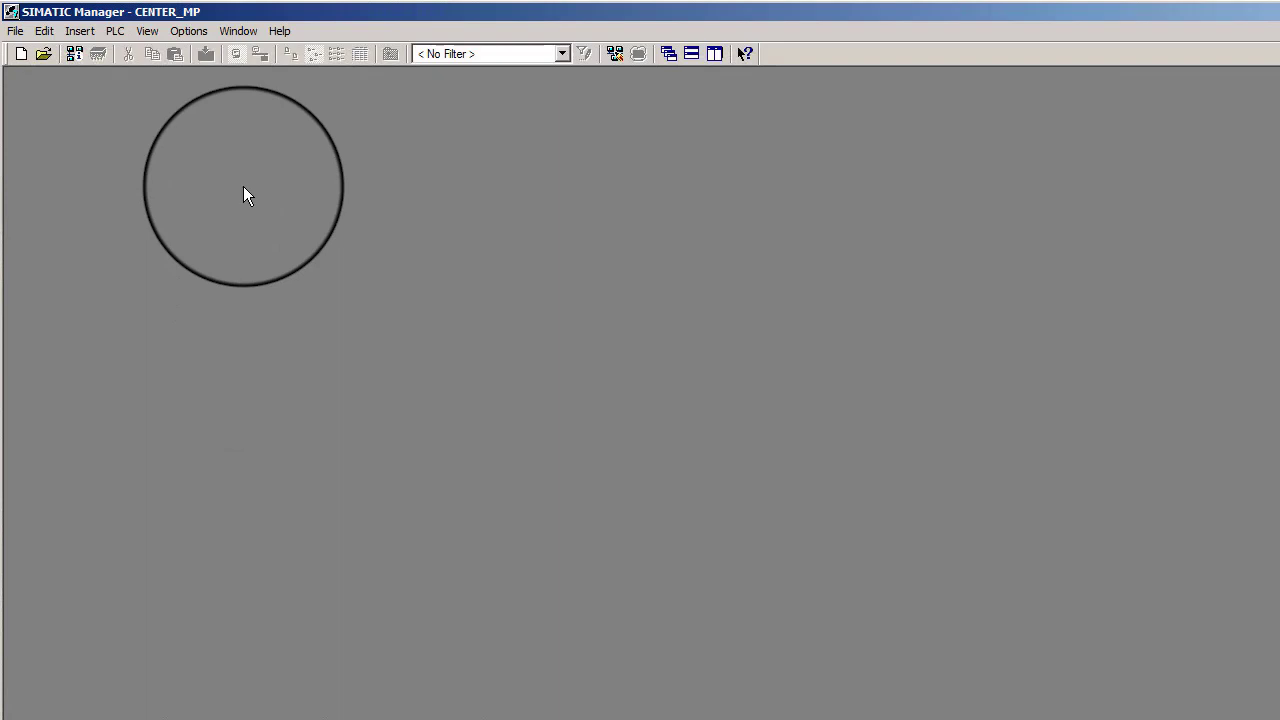
- Open the TrexBridge_MP multiproject from the Multiprojects tab
left_click(15, 30)
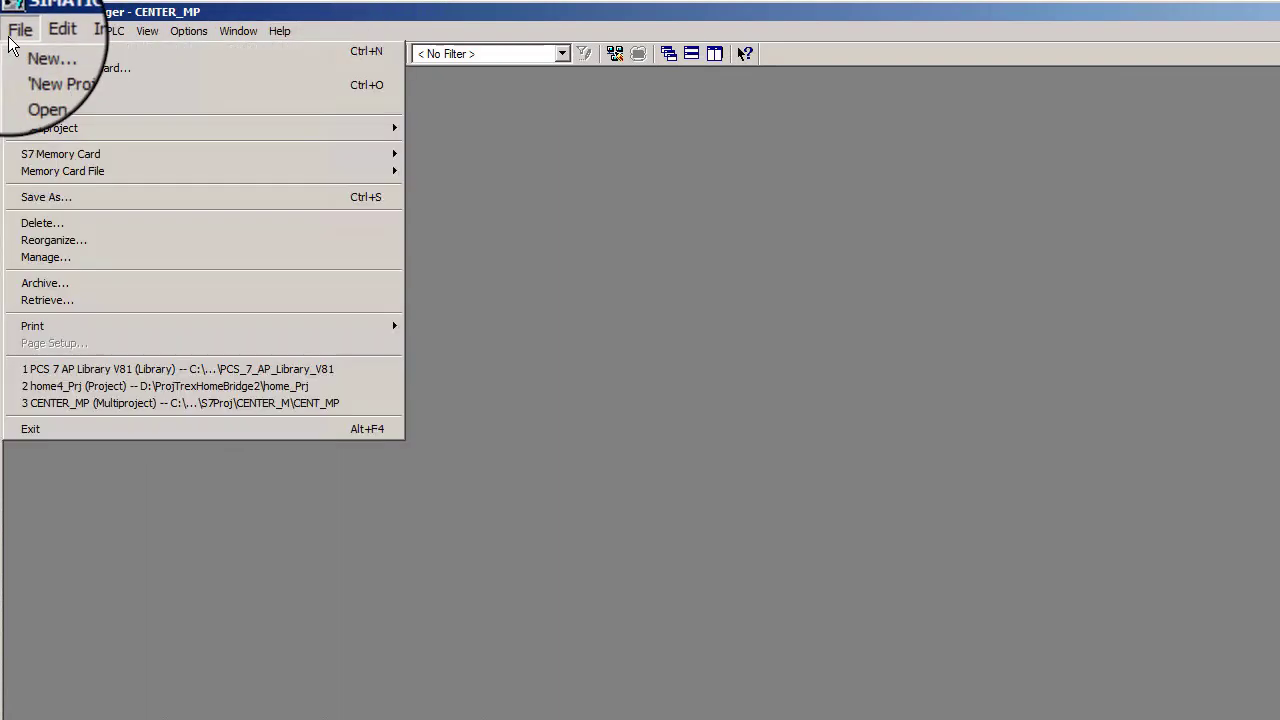
left_click(30, 84)
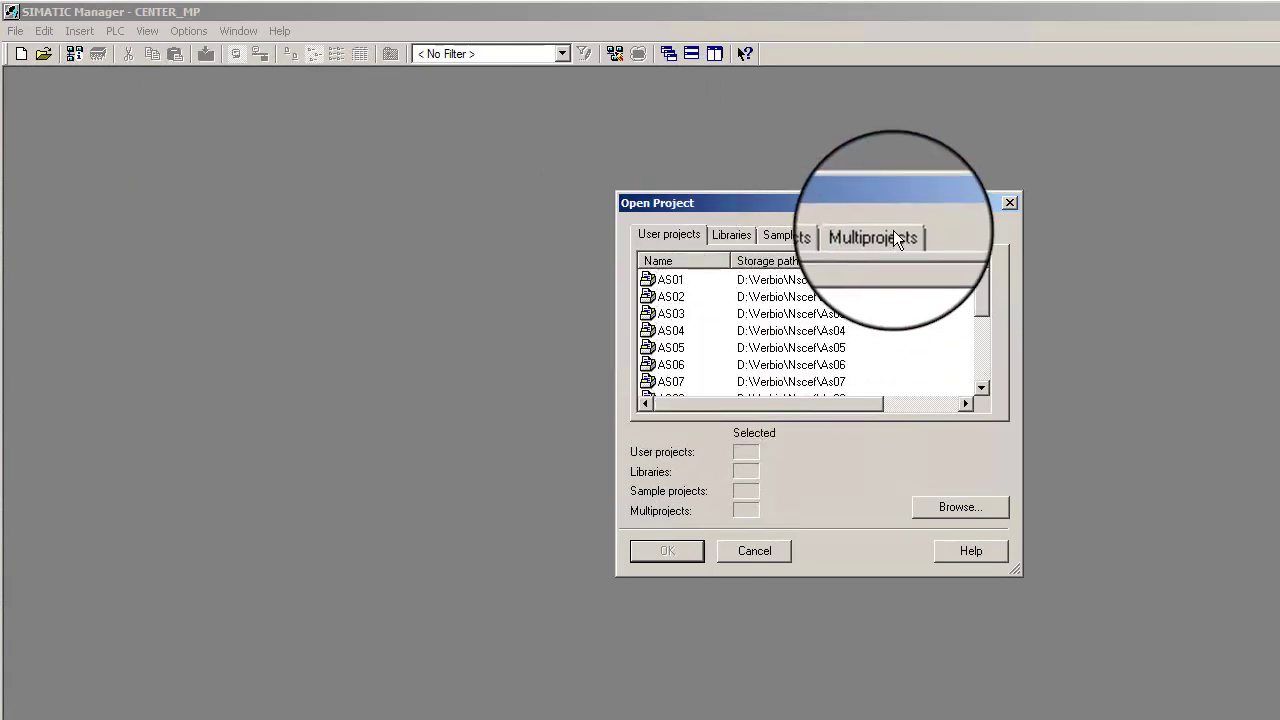
left_click(872, 237)
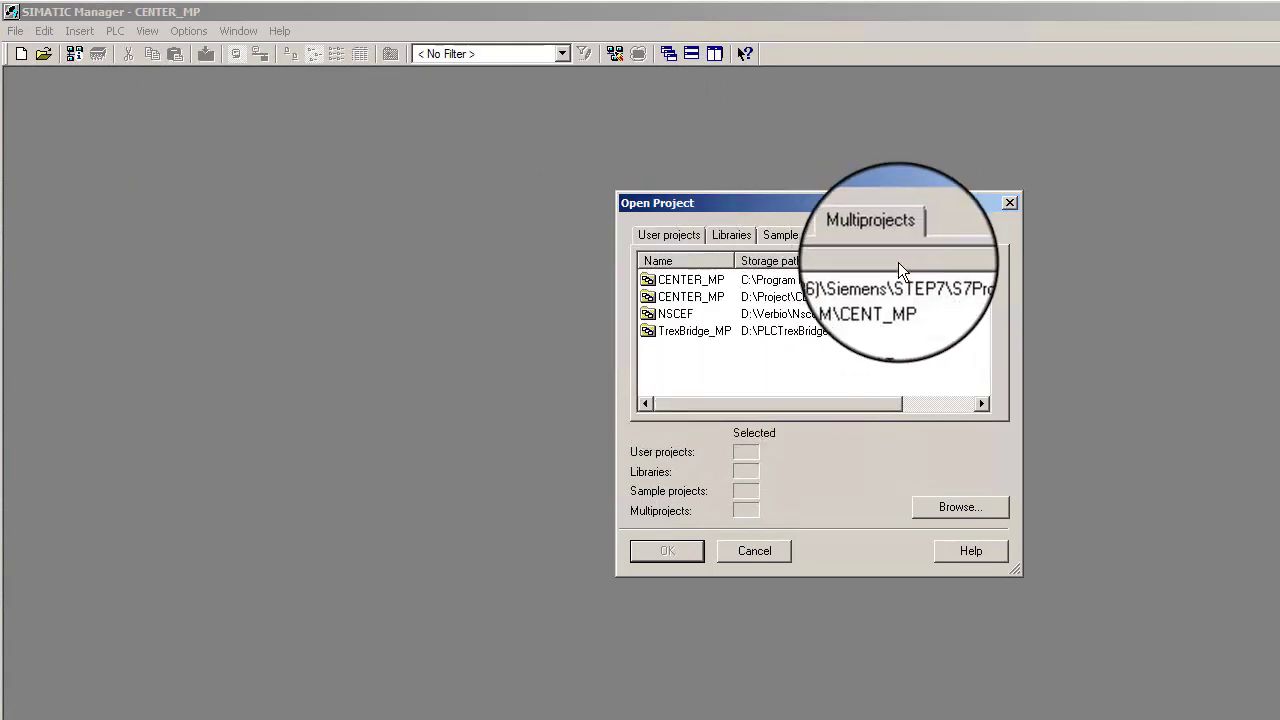
left_click(742, 333)
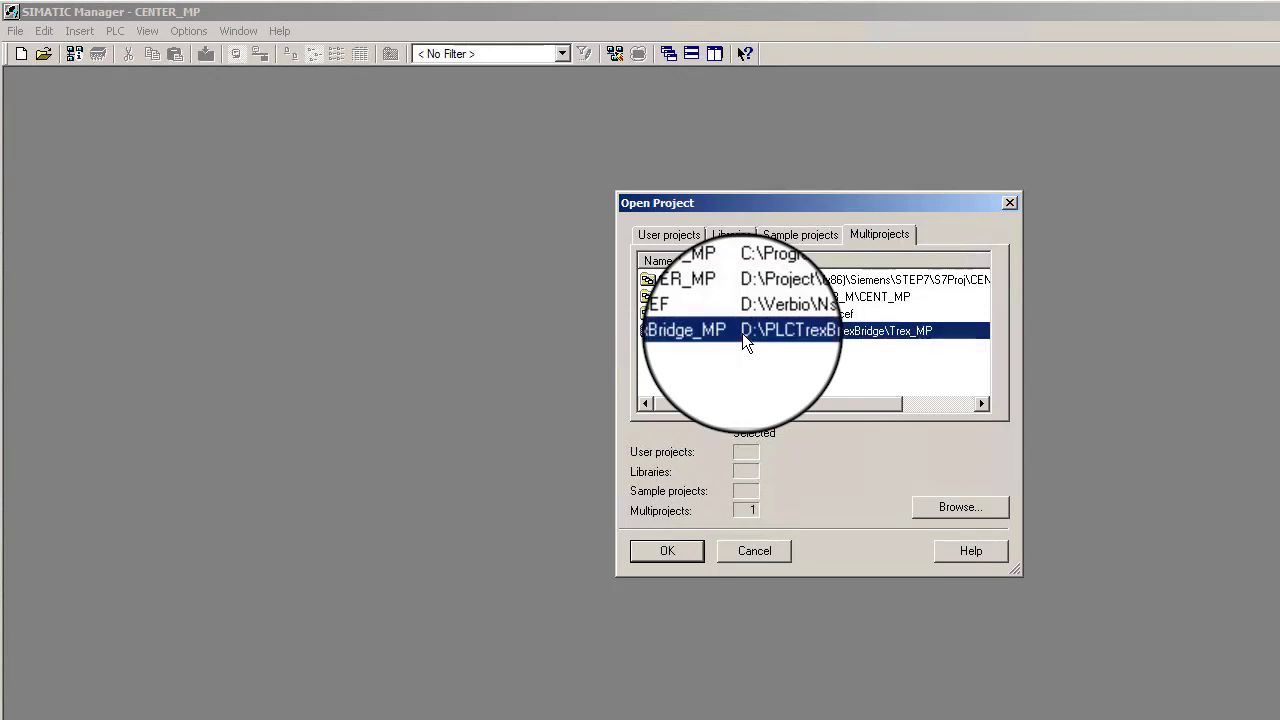
left_click(679, 555)
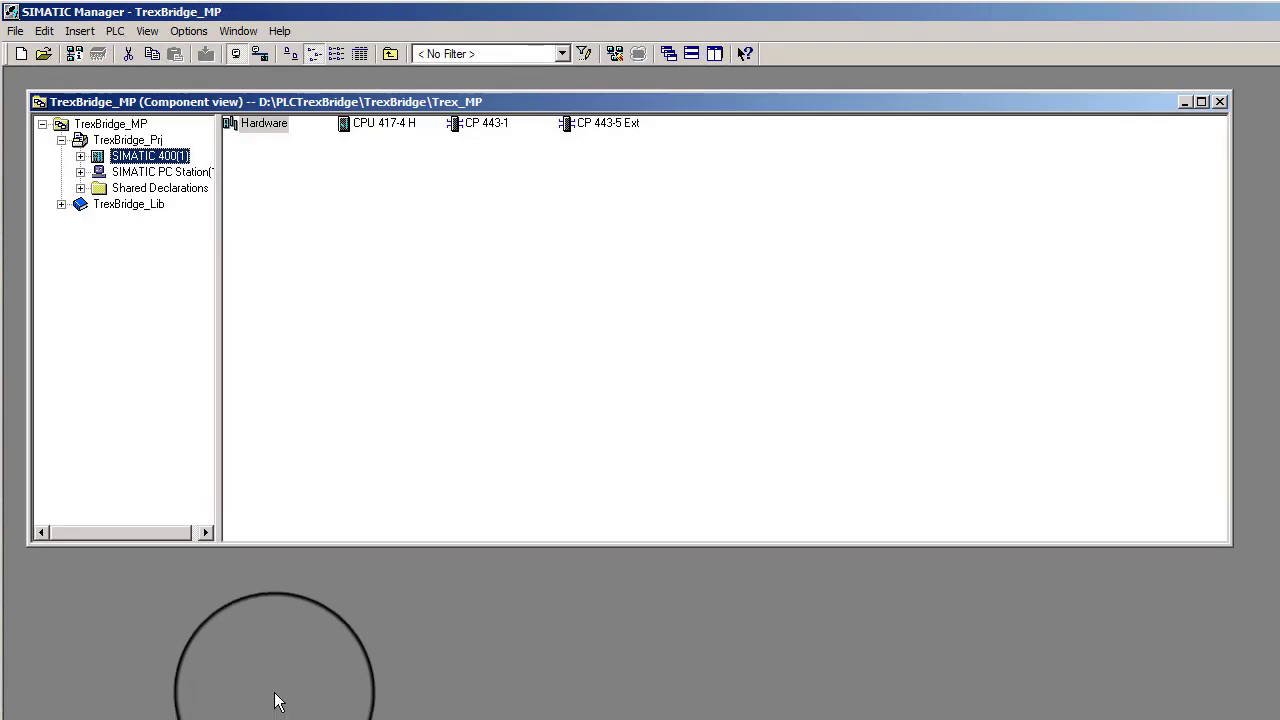
- Expand the SIMATIC PC Station, WinCC Appl., OS(1), CP 443 and CPU branches
left_click(81, 172)
left_click(99, 188)
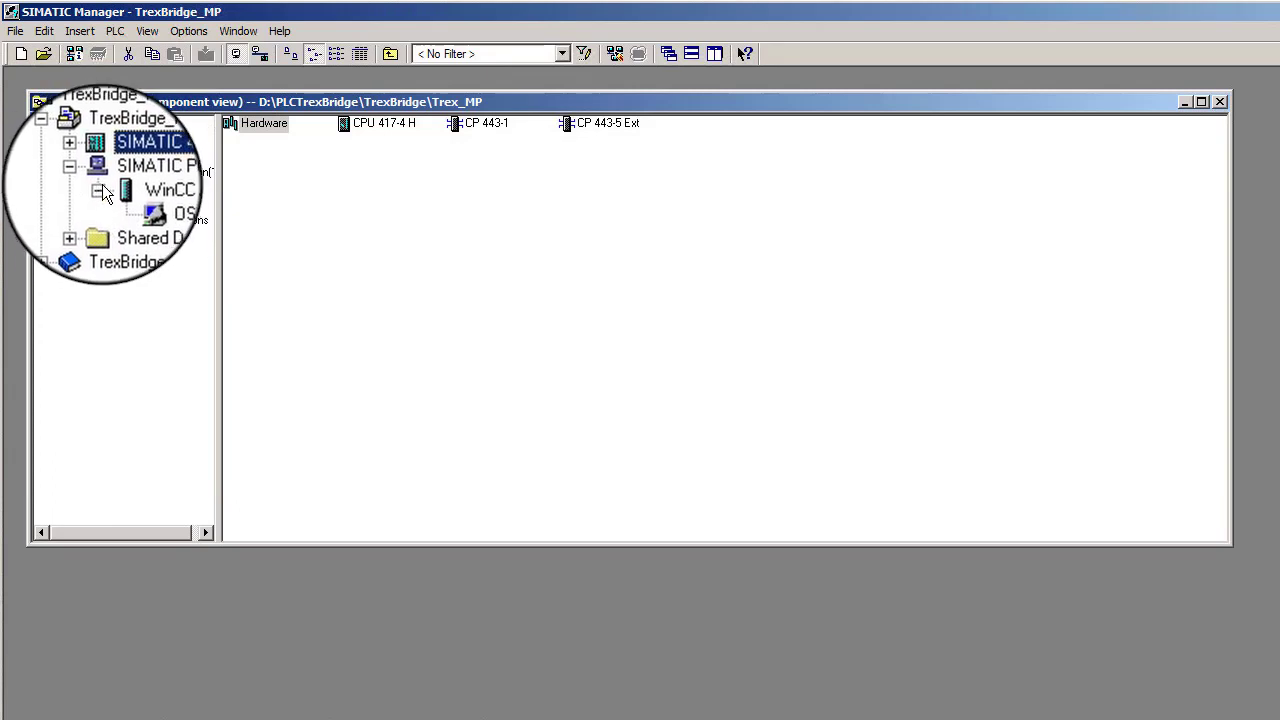
left_click(135, 201)
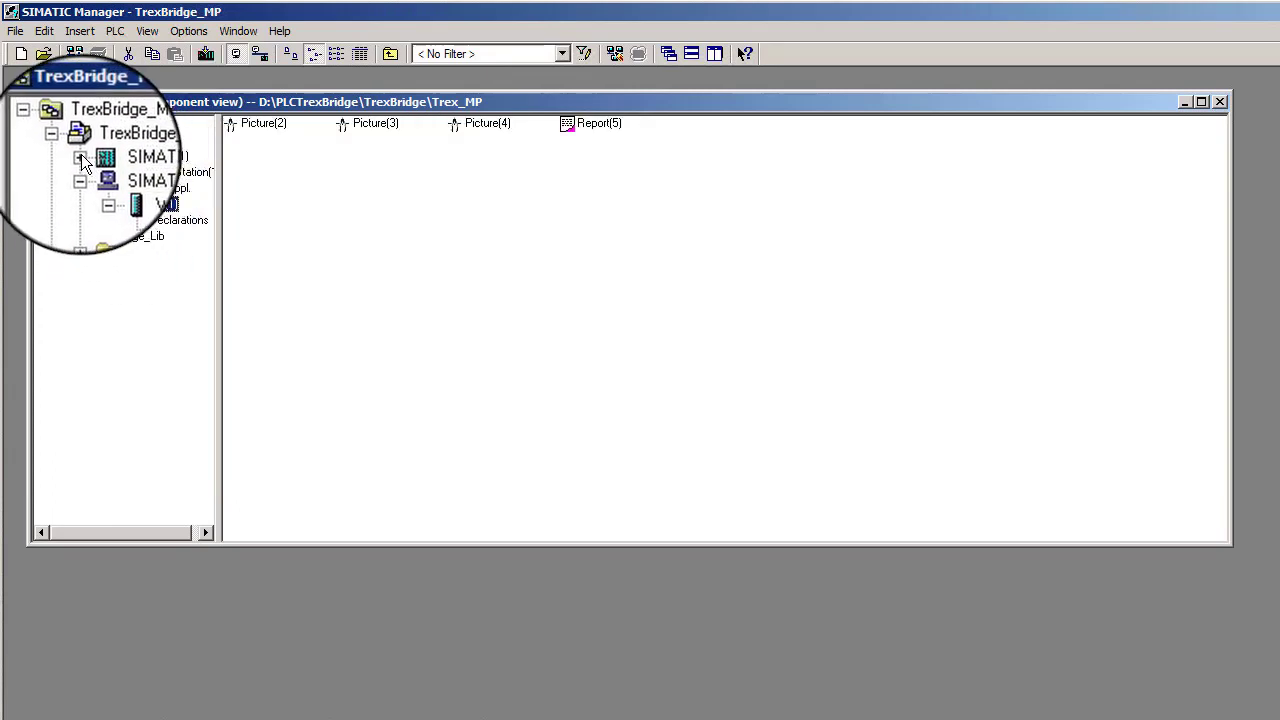
left_click(98, 187)
left_click(98, 172)
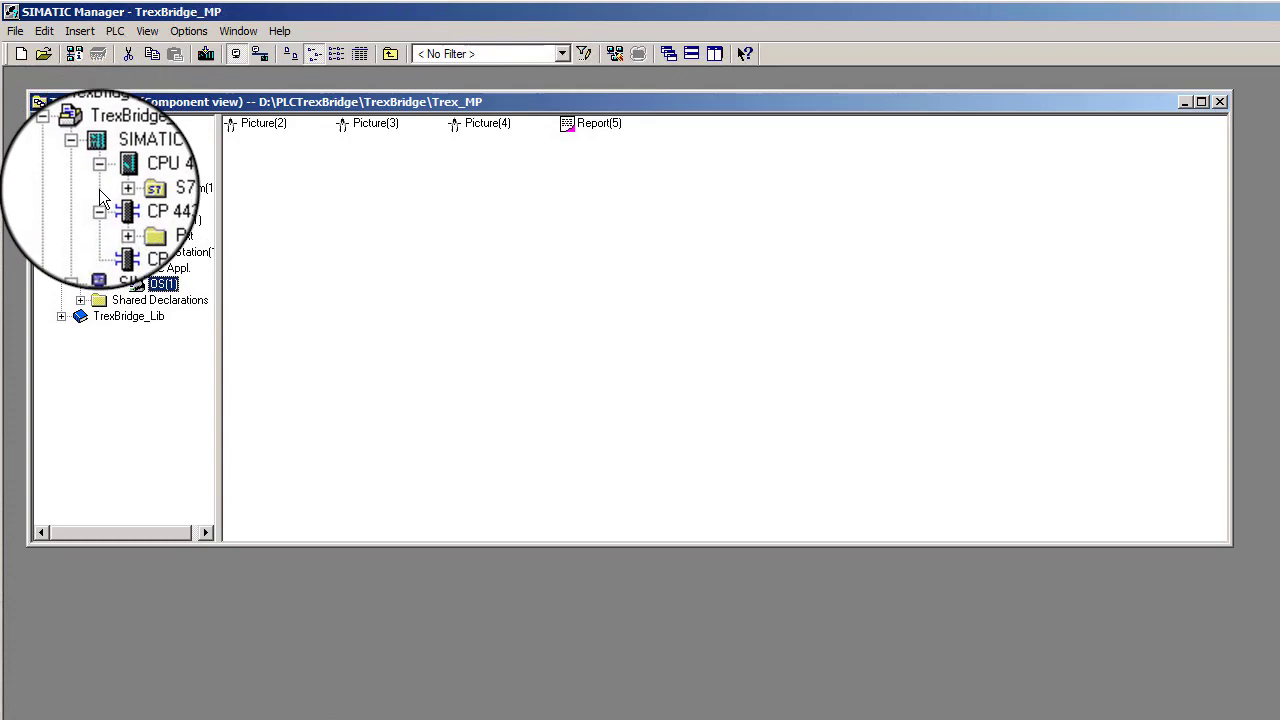
- In Save As for TrexBridge_Prj, replace the project name with myTraining
left_click(23, 35)
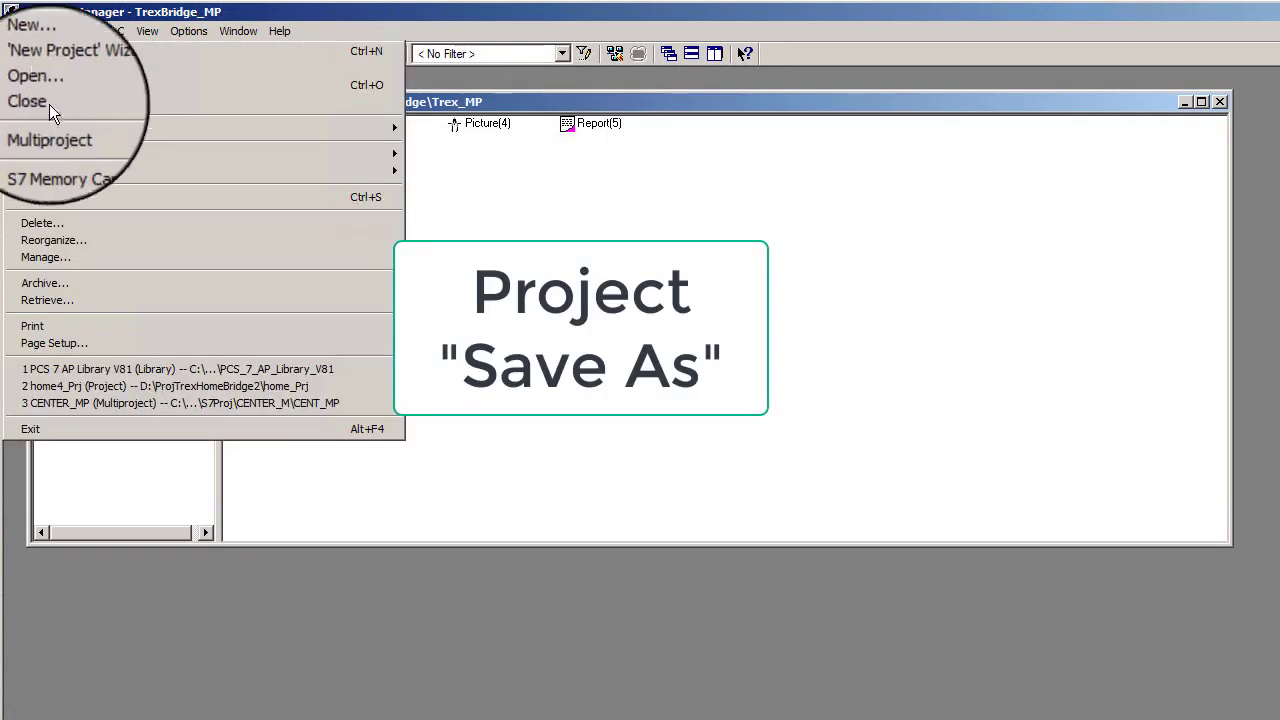
left_click(57, 197)
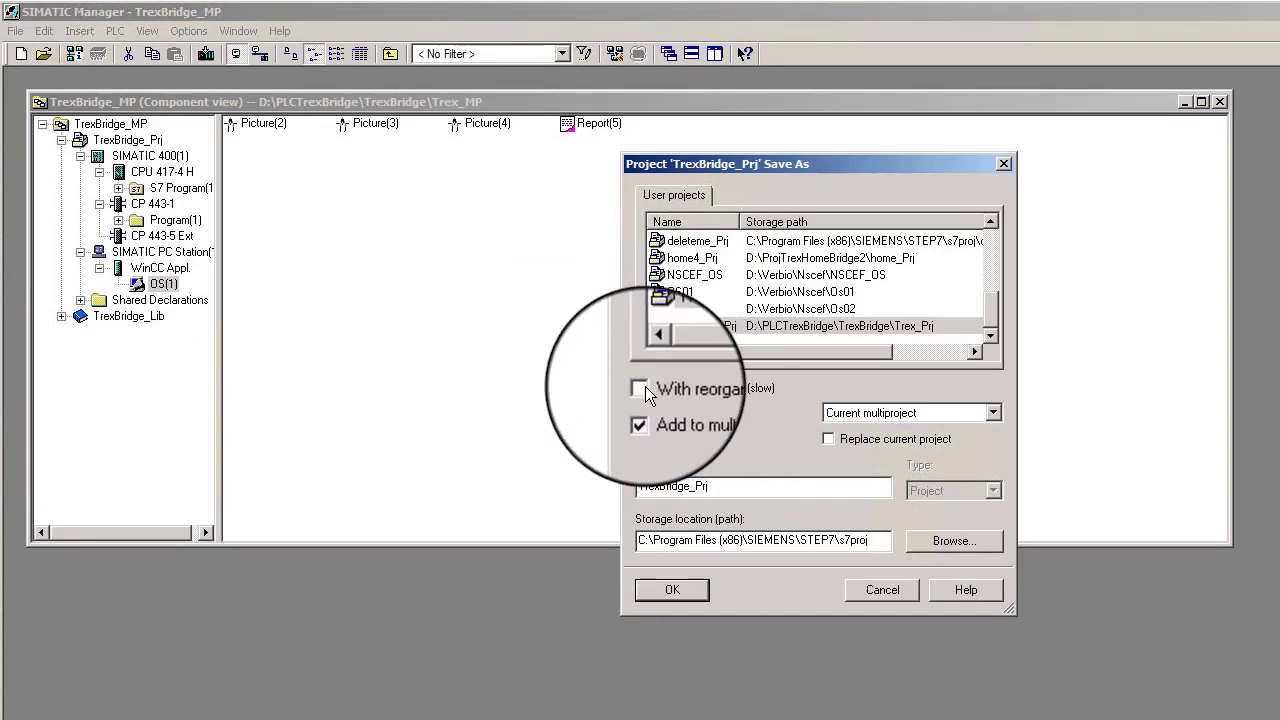
left_click(700, 486)
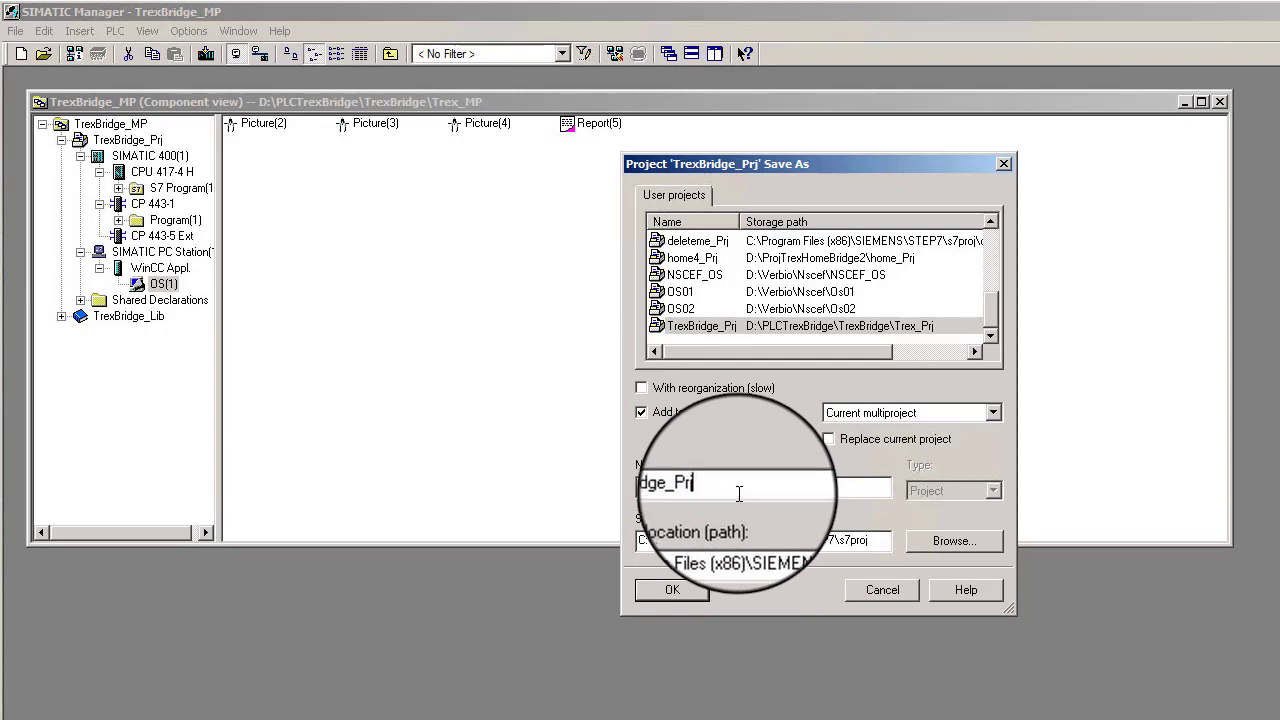
key("shift+Home")
type("m")
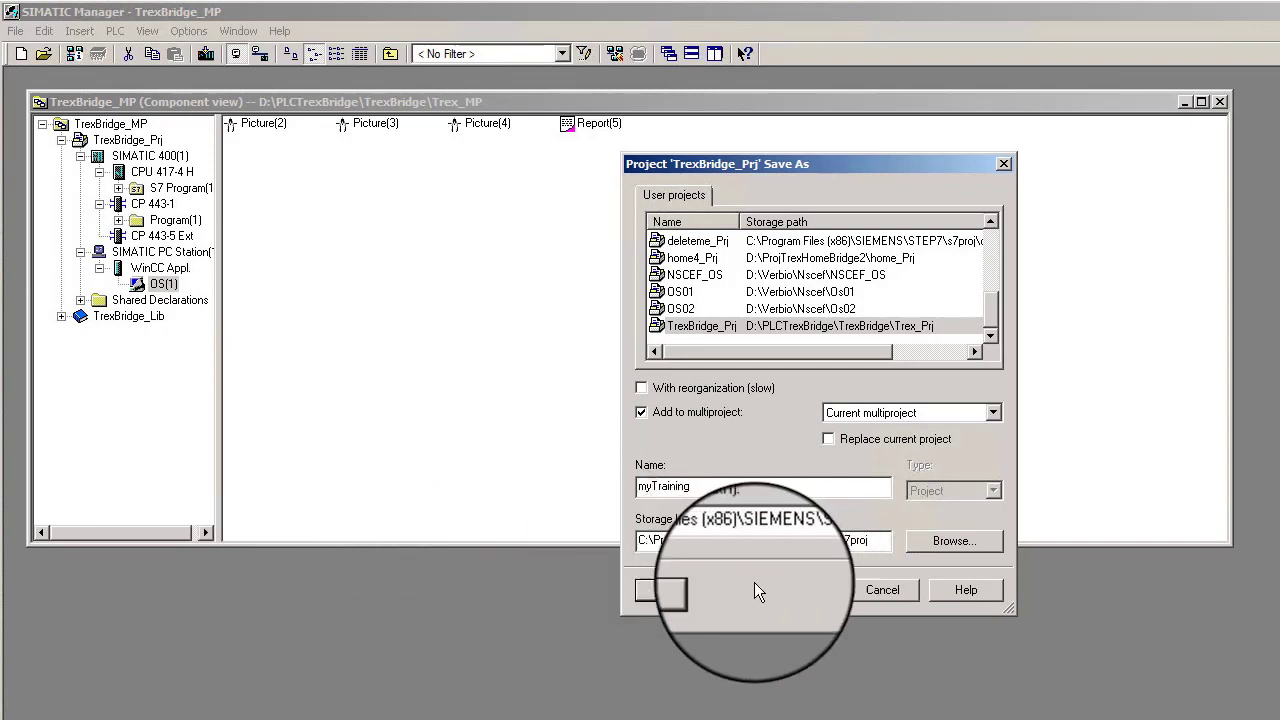
left_click(700, 593)
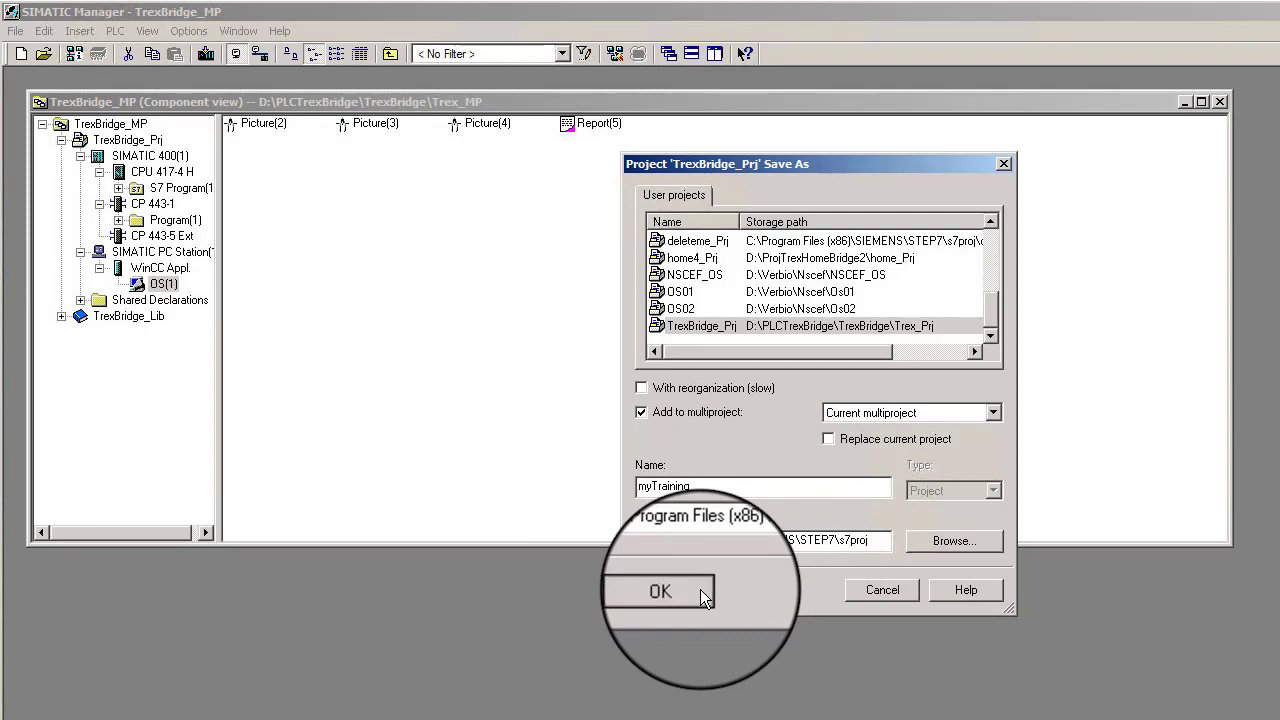
left_click_drag(765, 540, 890, 544)
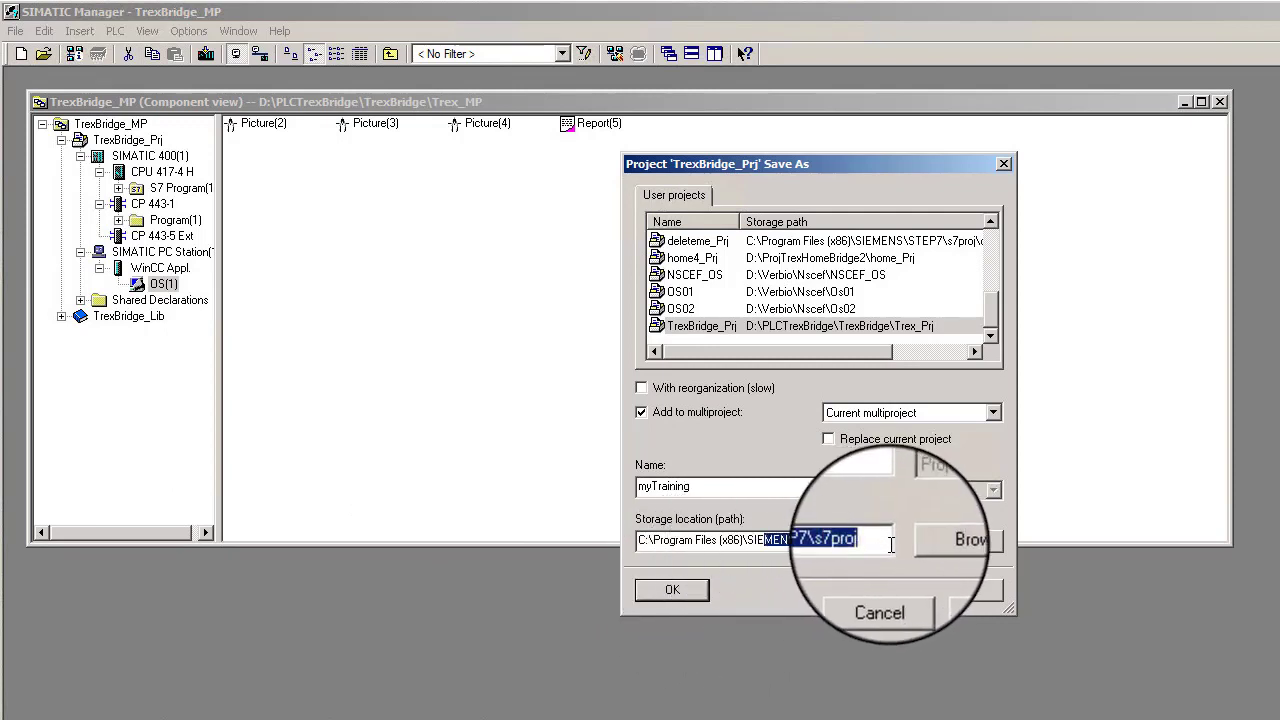
- Keep the default s7proj storage folder and confirm saving the myTraining copy
left_click(943, 545)
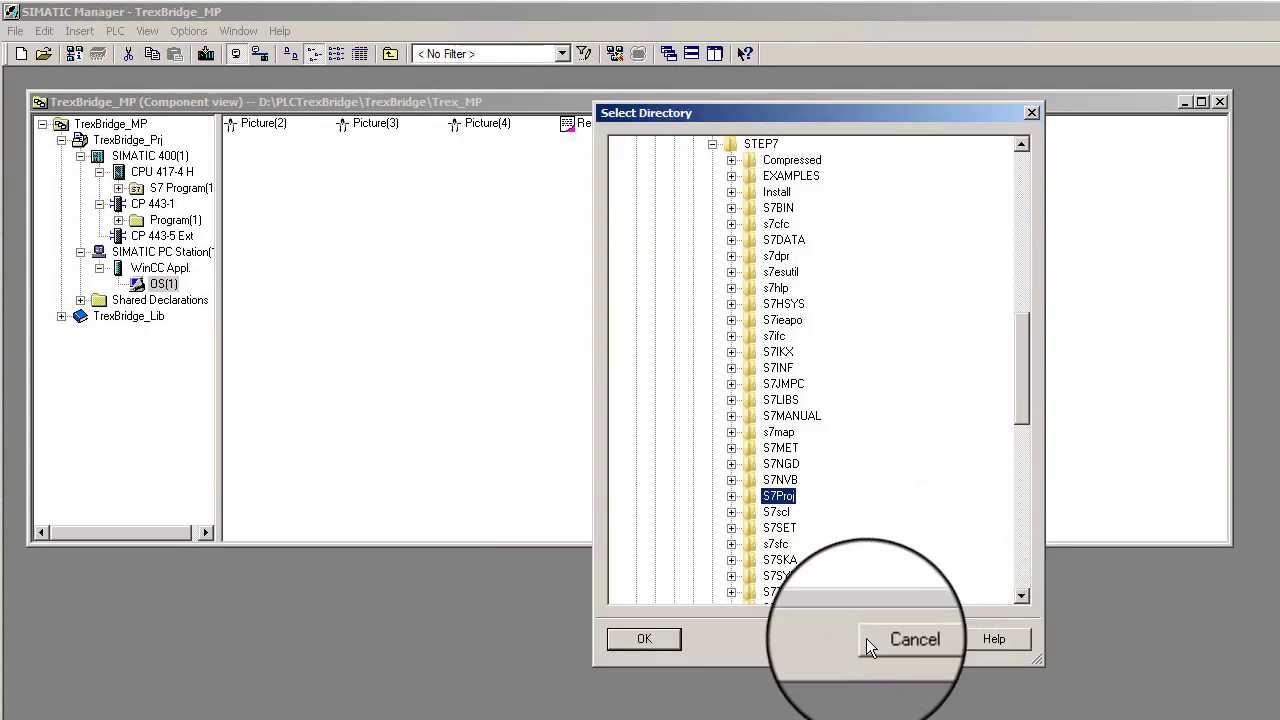
left_click(876, 641)
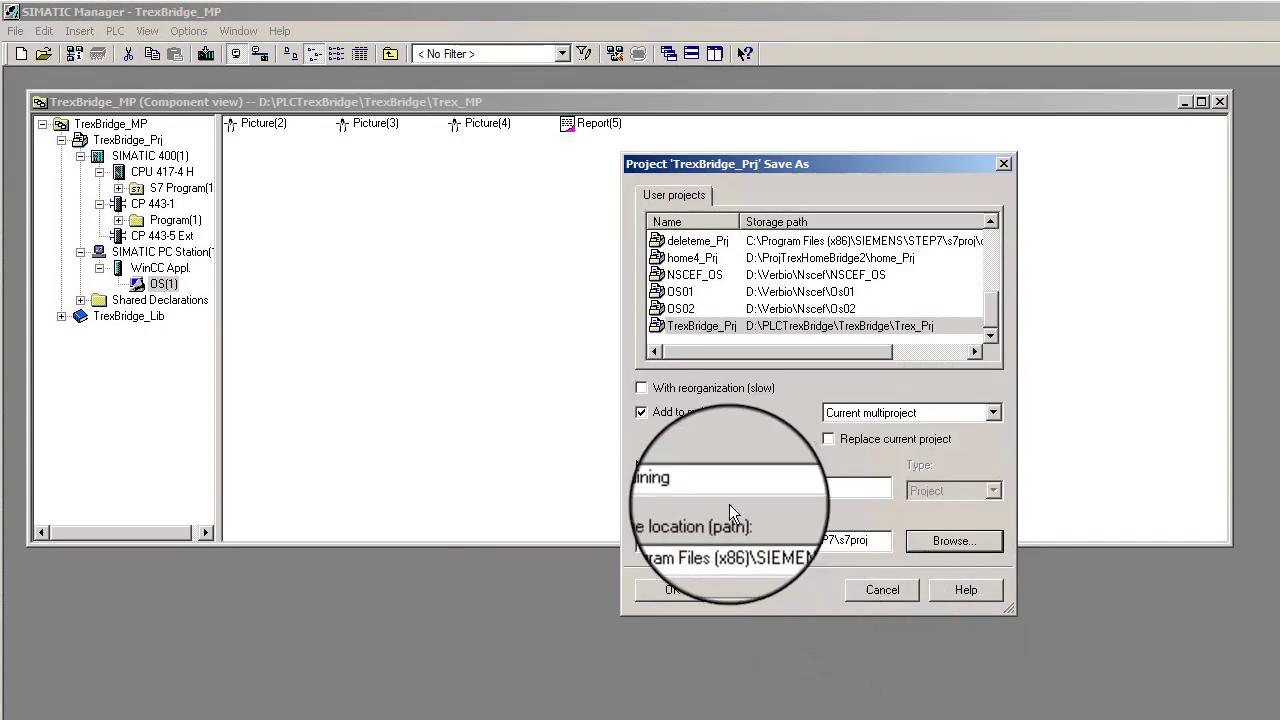
left_click(679, 592)
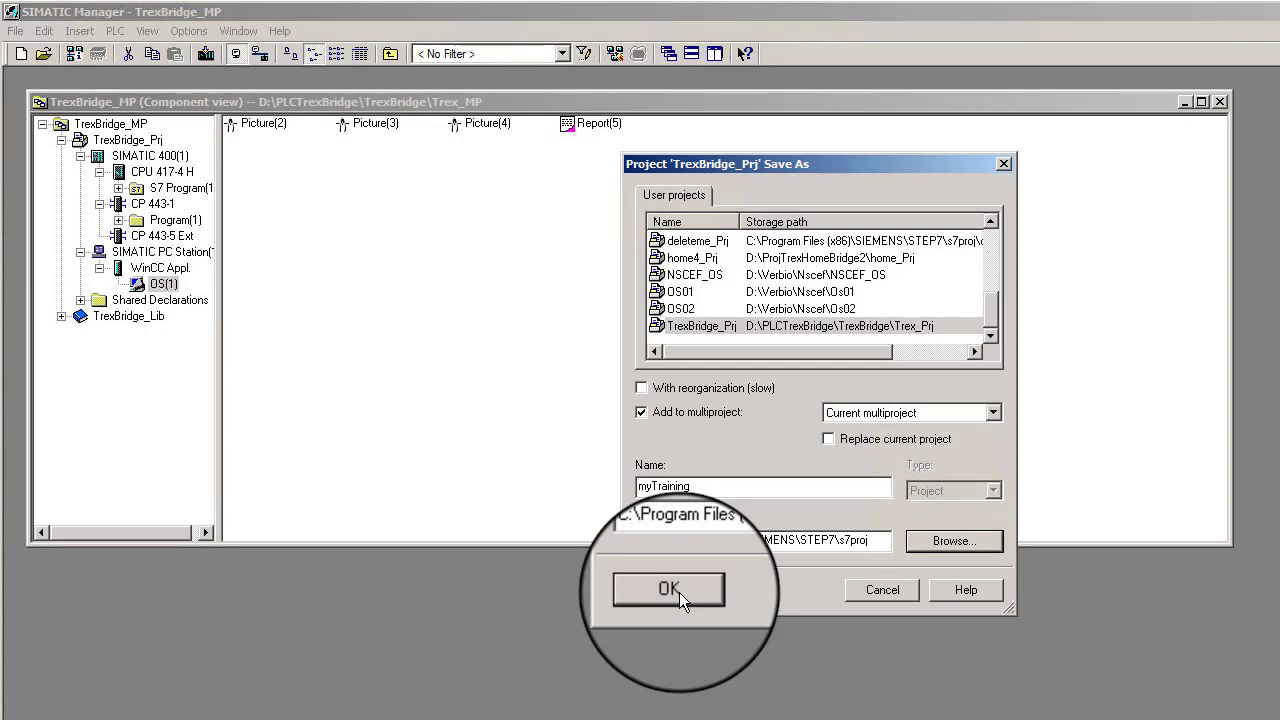
left_click(679, 592)
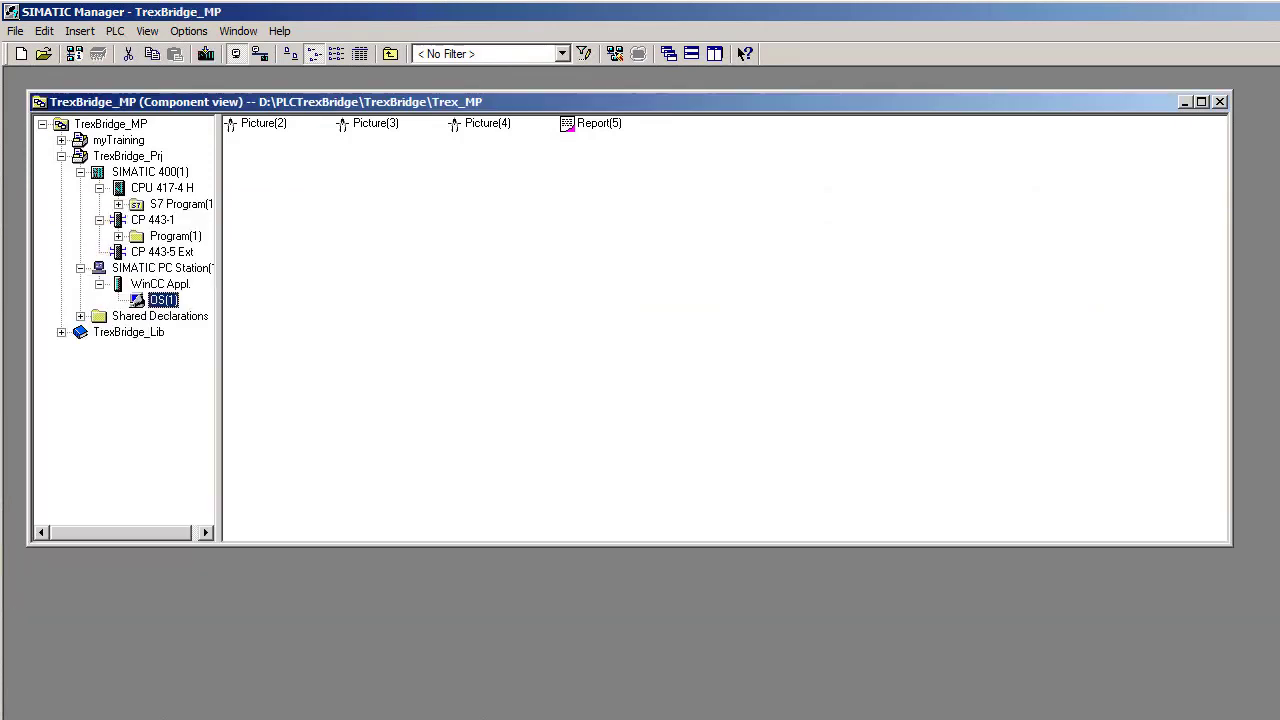
- Reopen the File > Save As dialog for TrexBridge_Prj
left_click(16, 31)
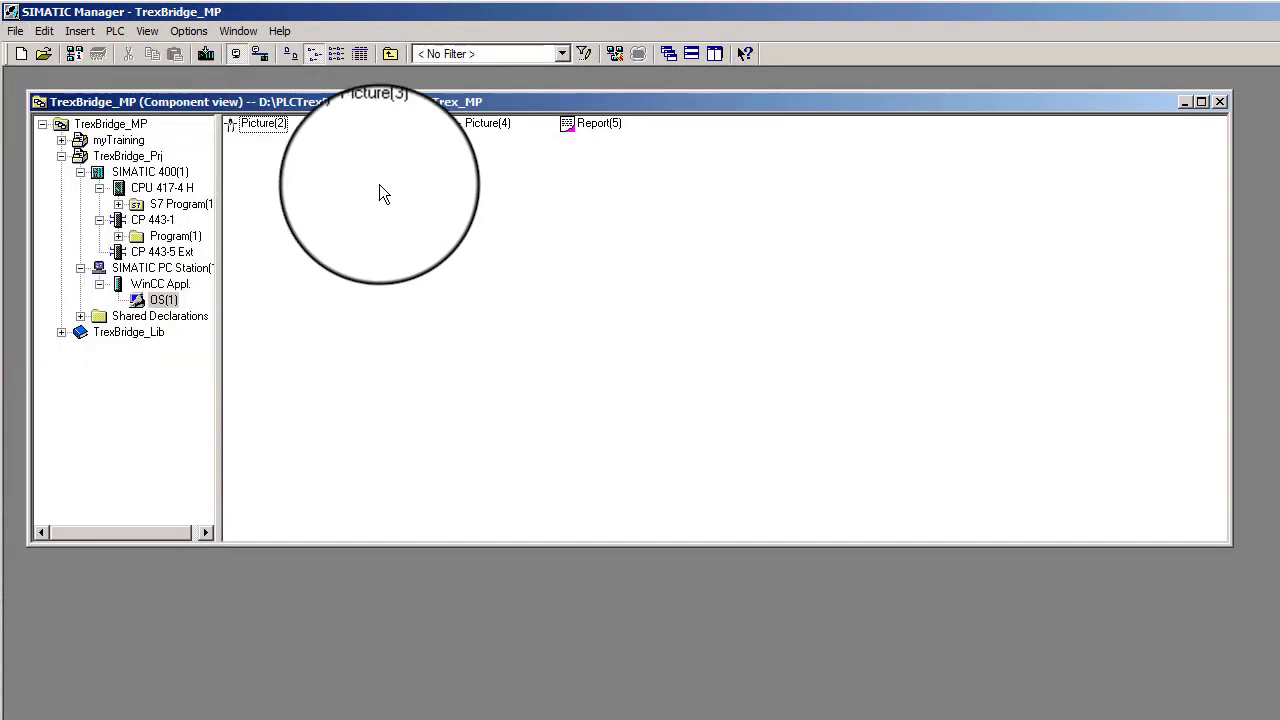
left_click(16, 31)
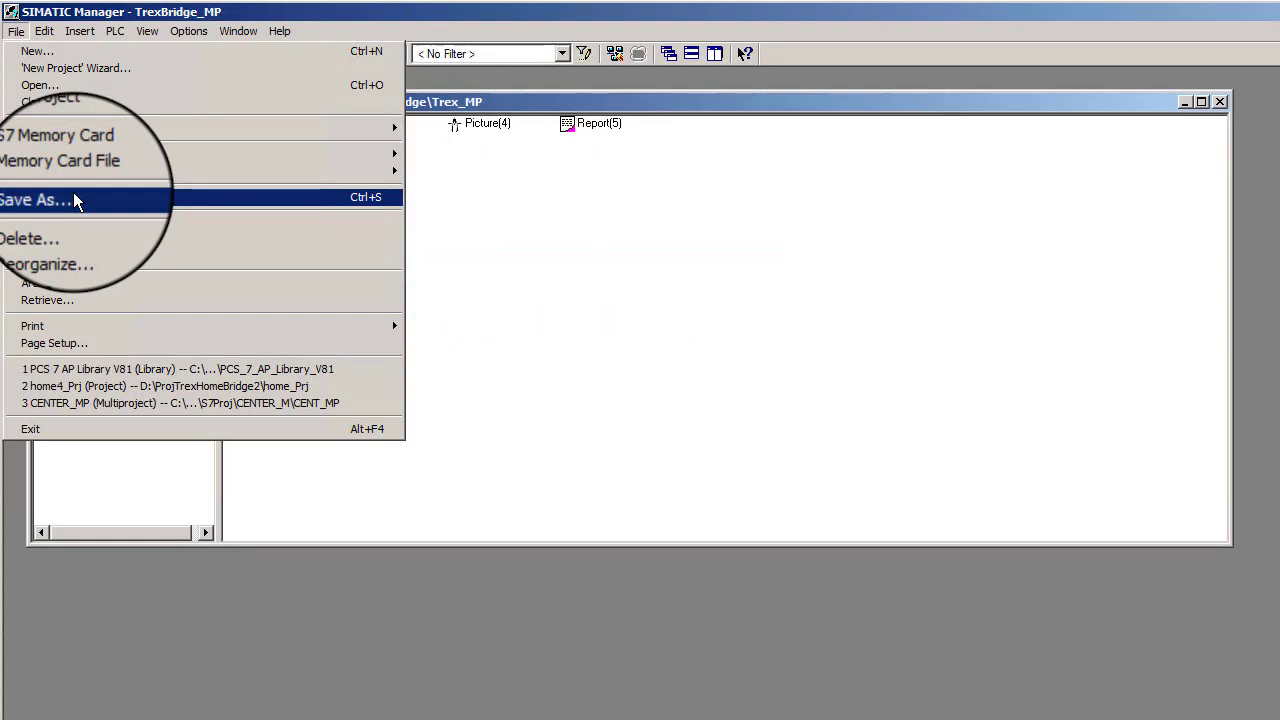
left_click(75, 200)
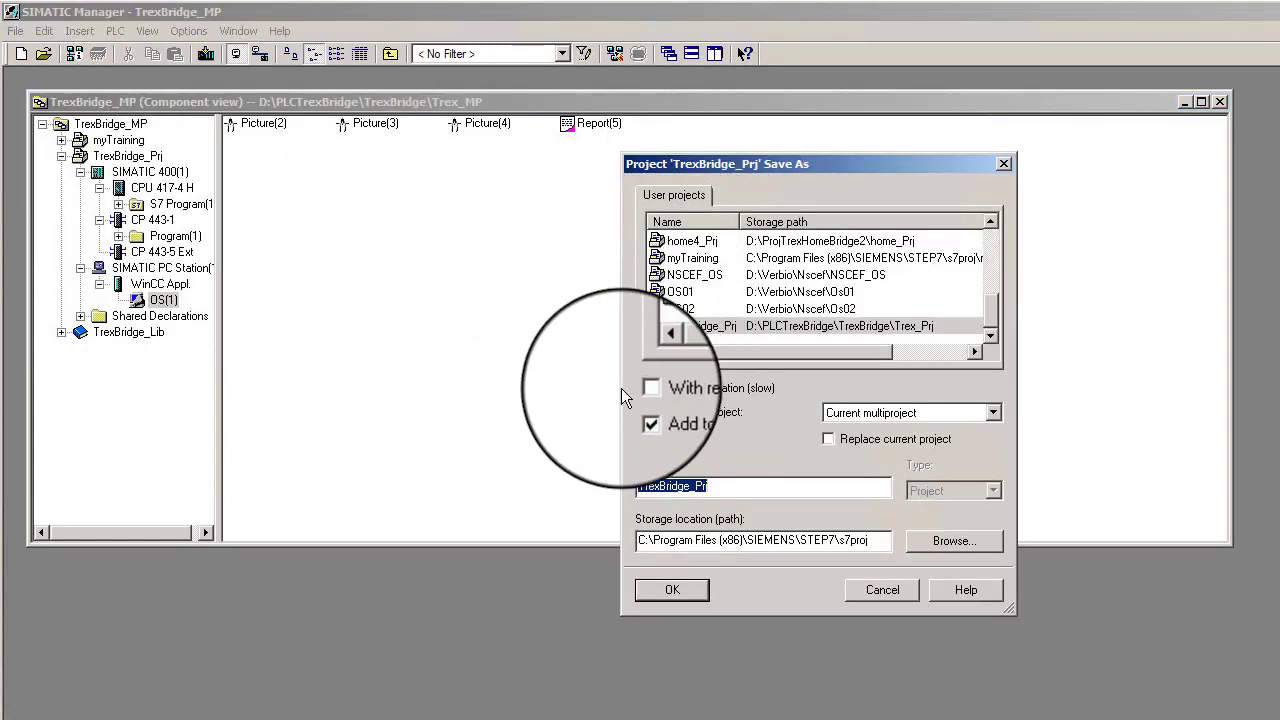
- Save a reorganized copy named reorg_Prj into the current multiproject
left_click(664, 486)
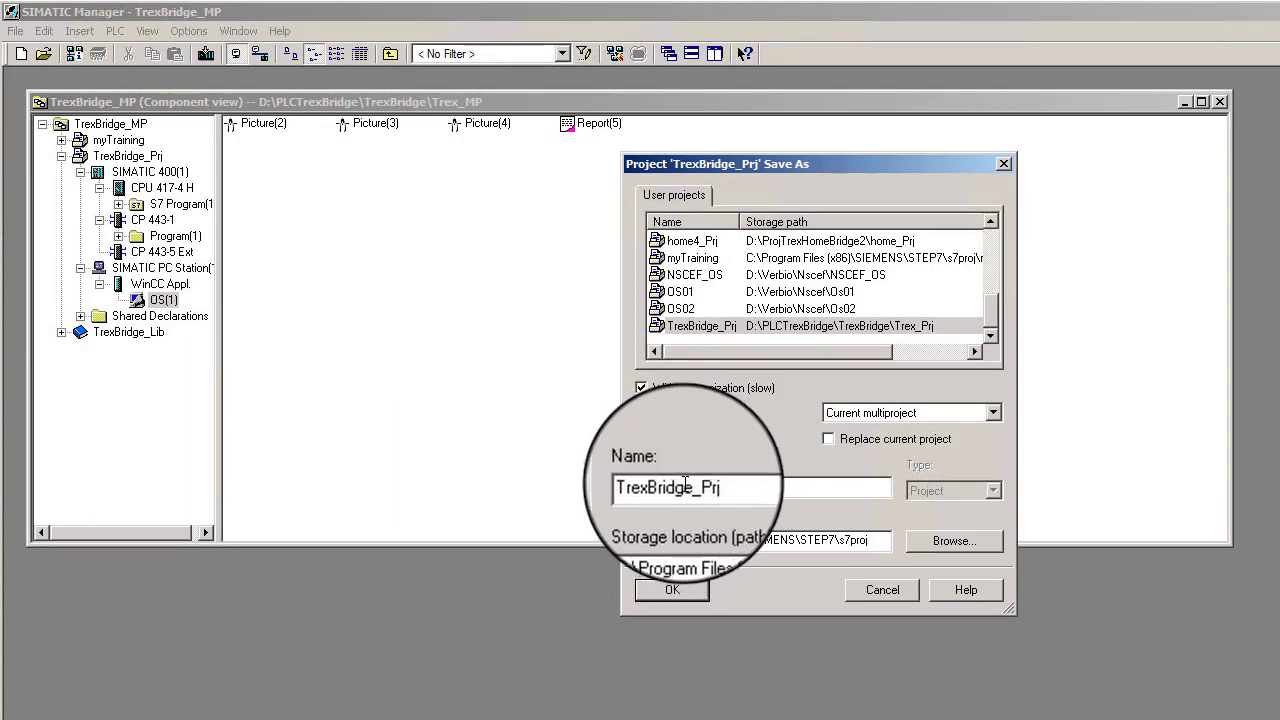
left_click_drag(688, 484, 552, 469)
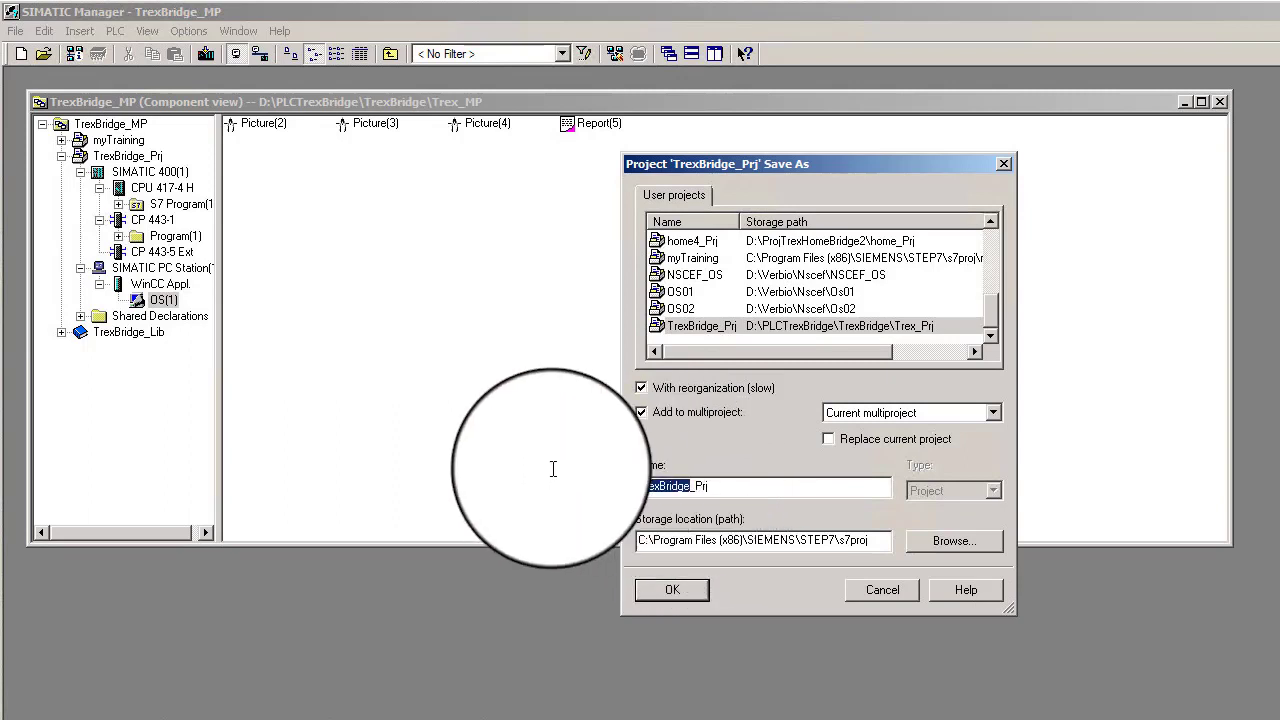
type("Tool")
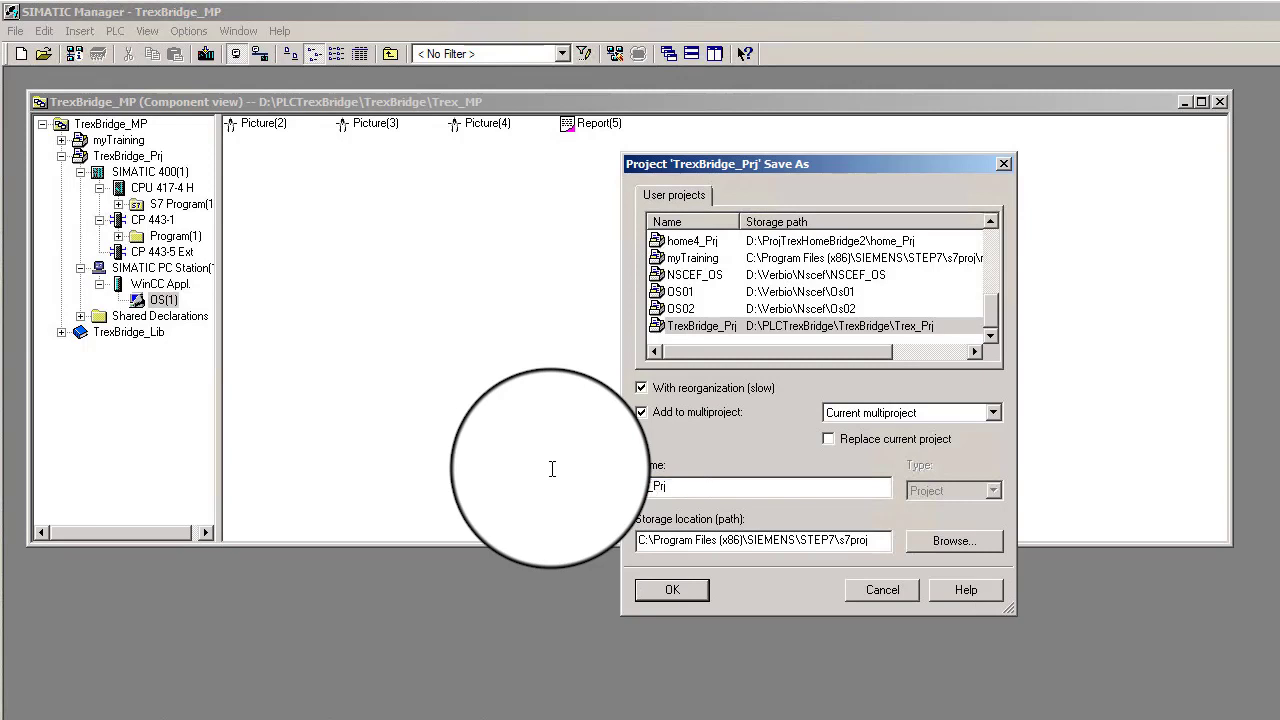
type("d")
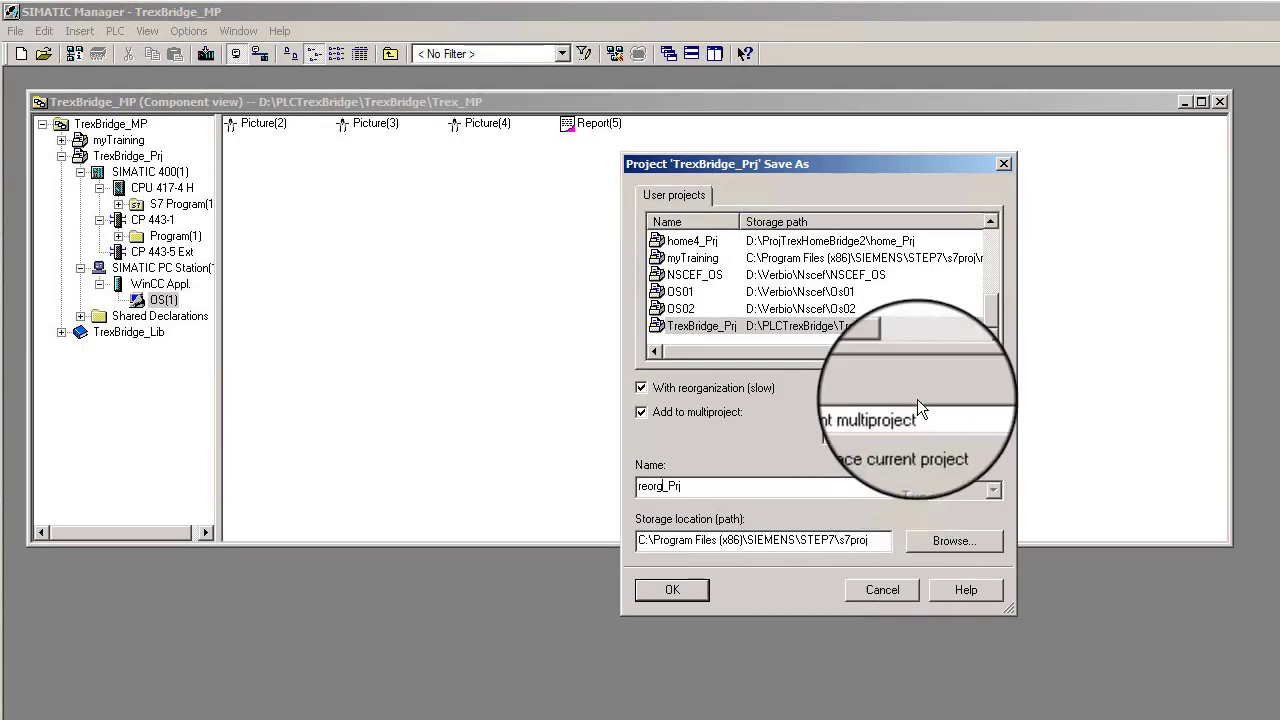
left_click(993, 412)
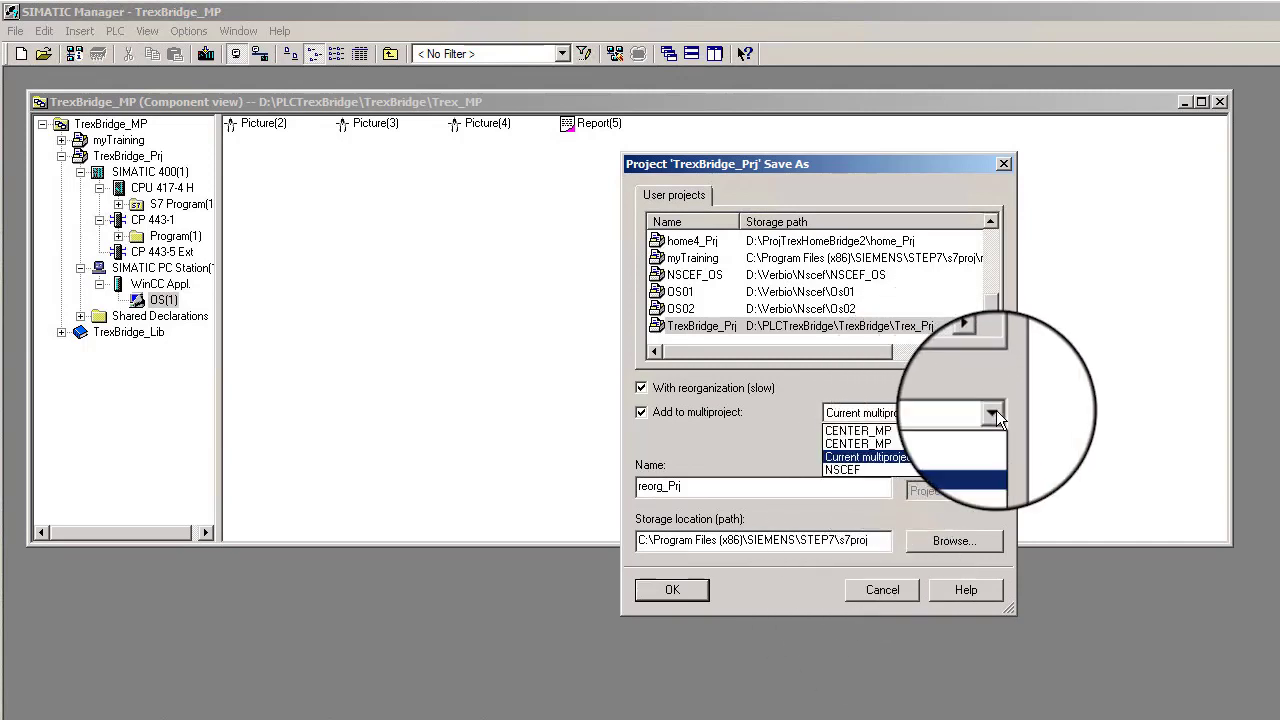
left_click(996, 412)
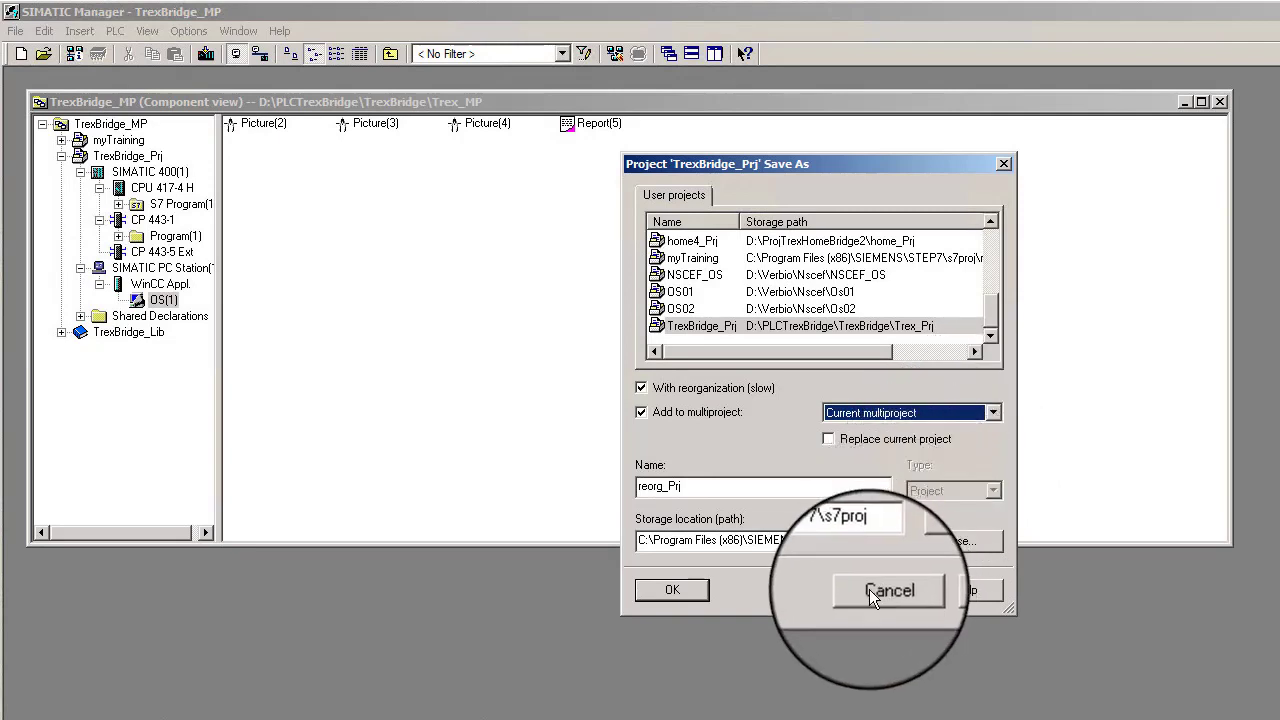
left_click(678, 592)
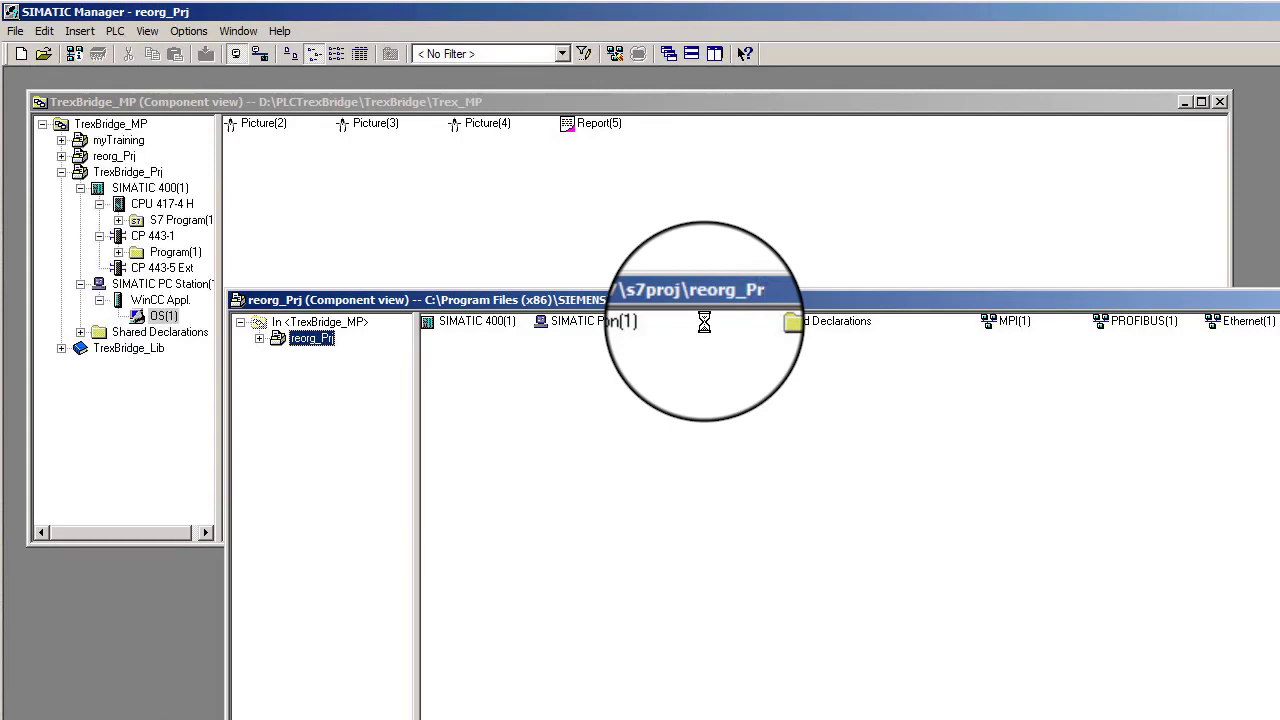
- In the TrexBridge_MP tree, expand reorg_Prj and myTraining and select myTraining
left_click(113, 162)
left_click(62, 160)
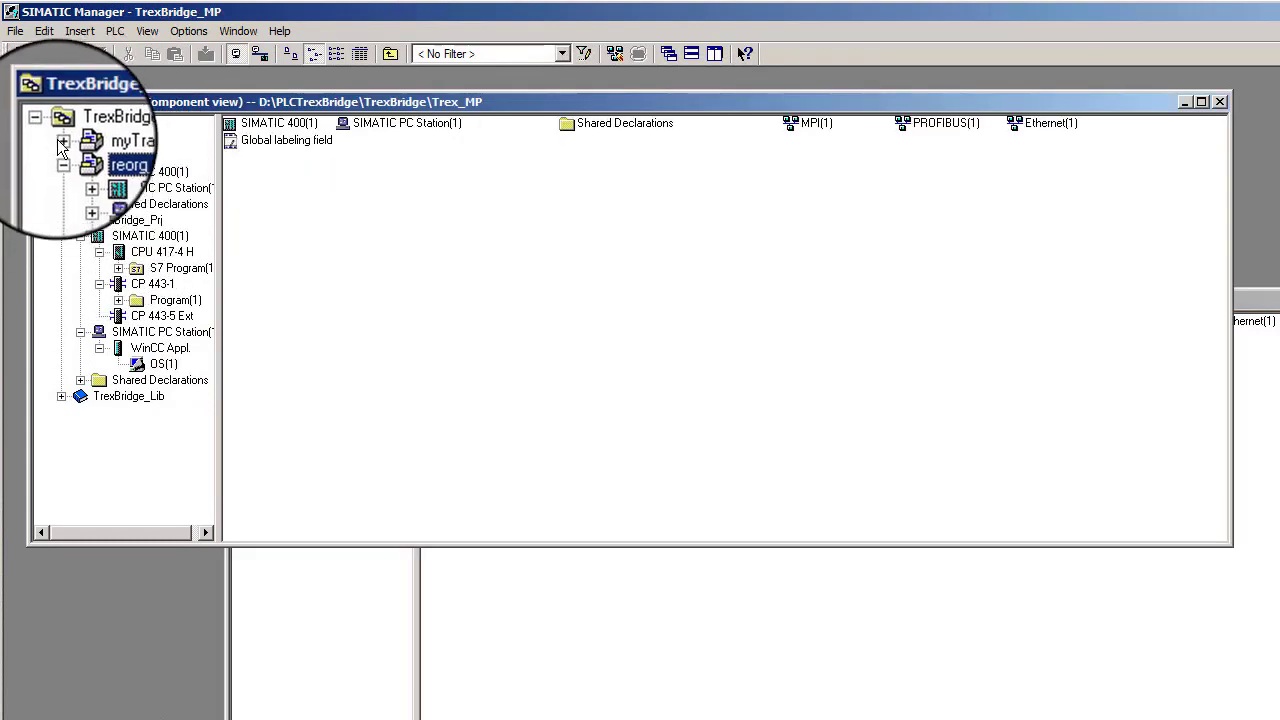
left_click(61, 143)
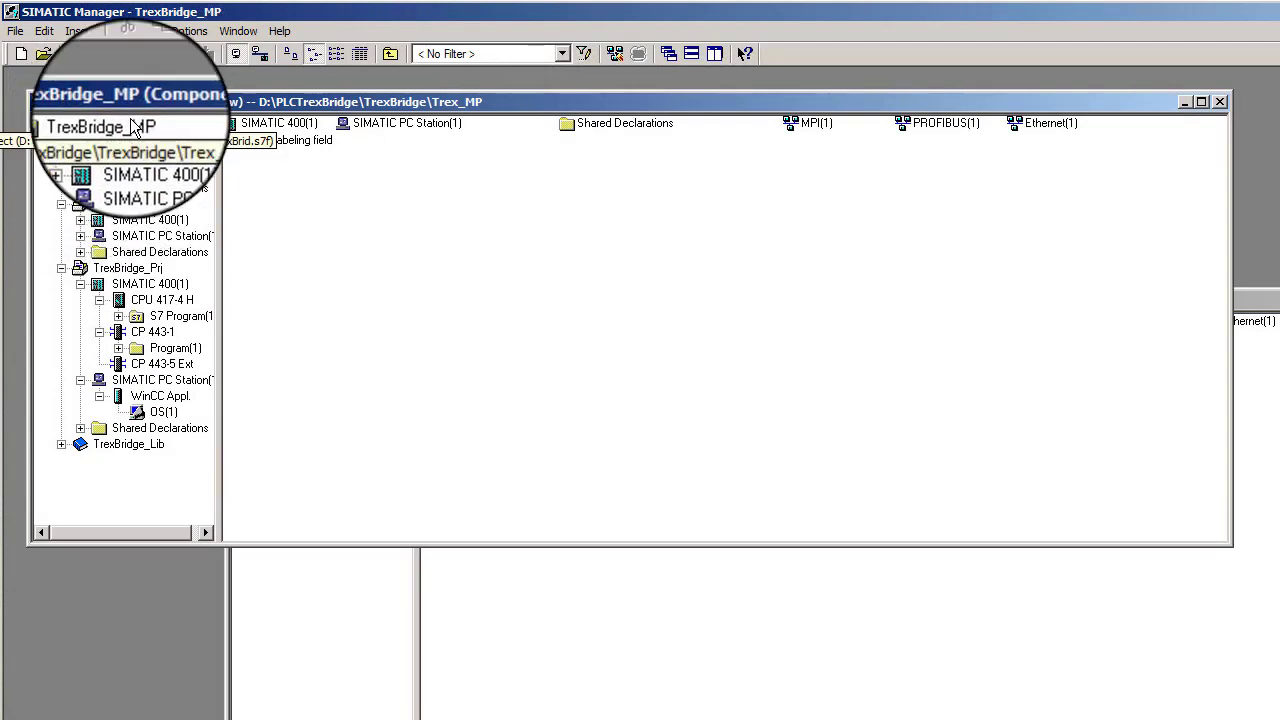
left_click(115, 145)
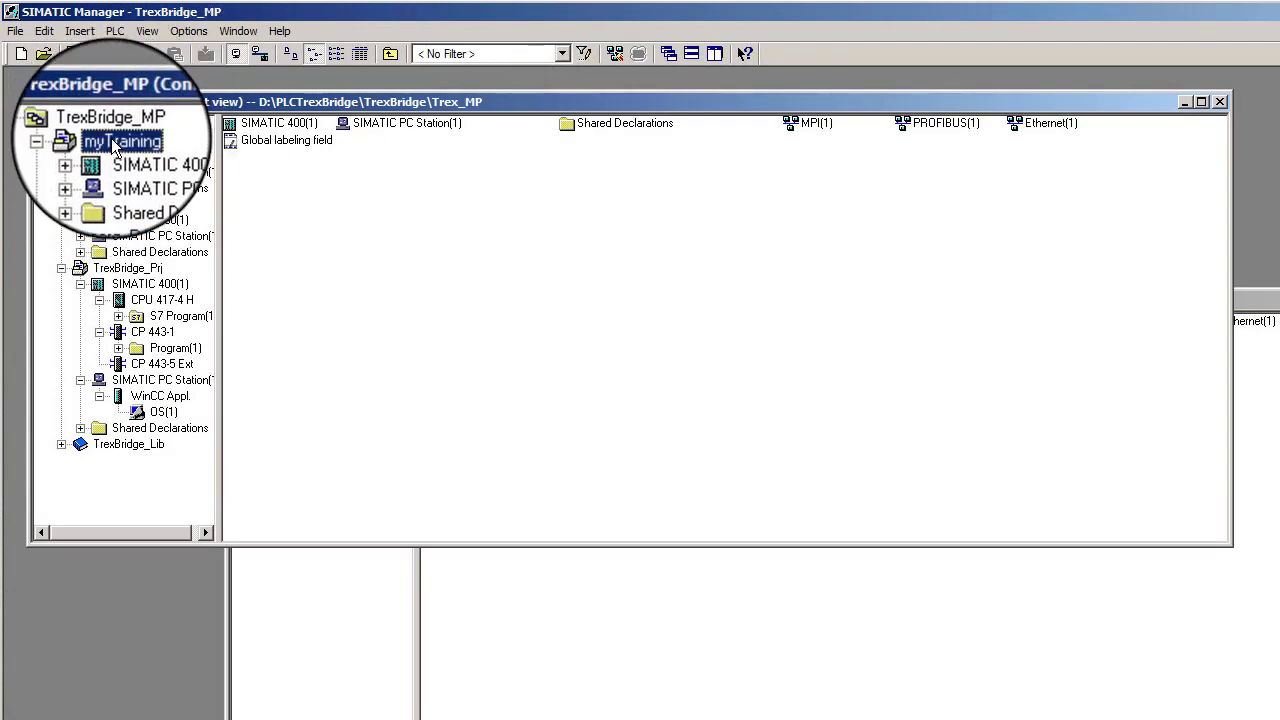